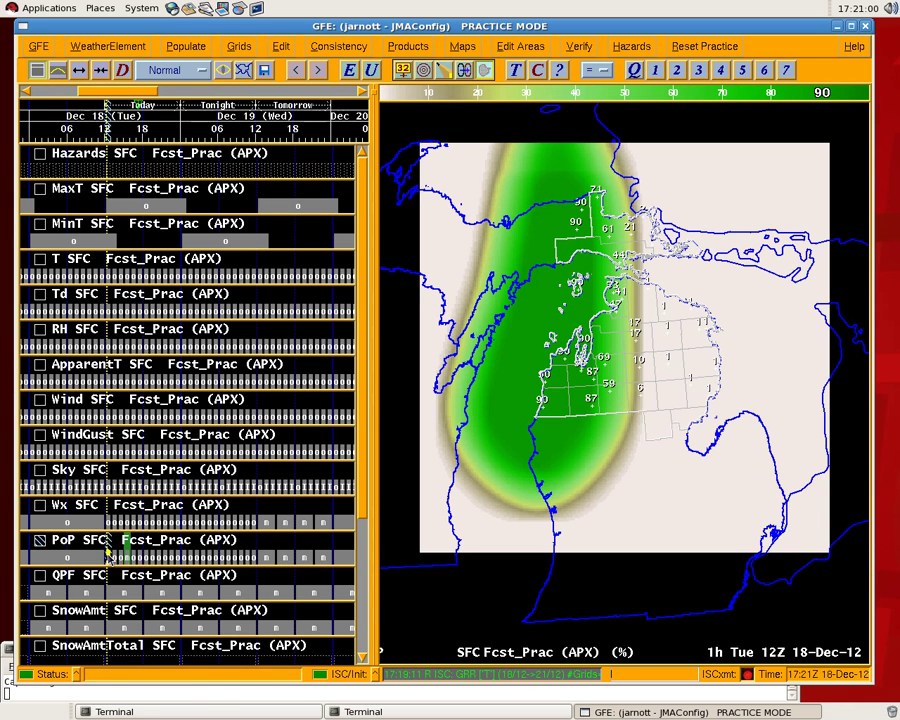
Copy the 12Z PoP grid and paste it into the 15Z time slot.
{"action": "right_click", "coordinate": [115, 558]}
{"action": "left_click", "coordinate": [135, 482]}
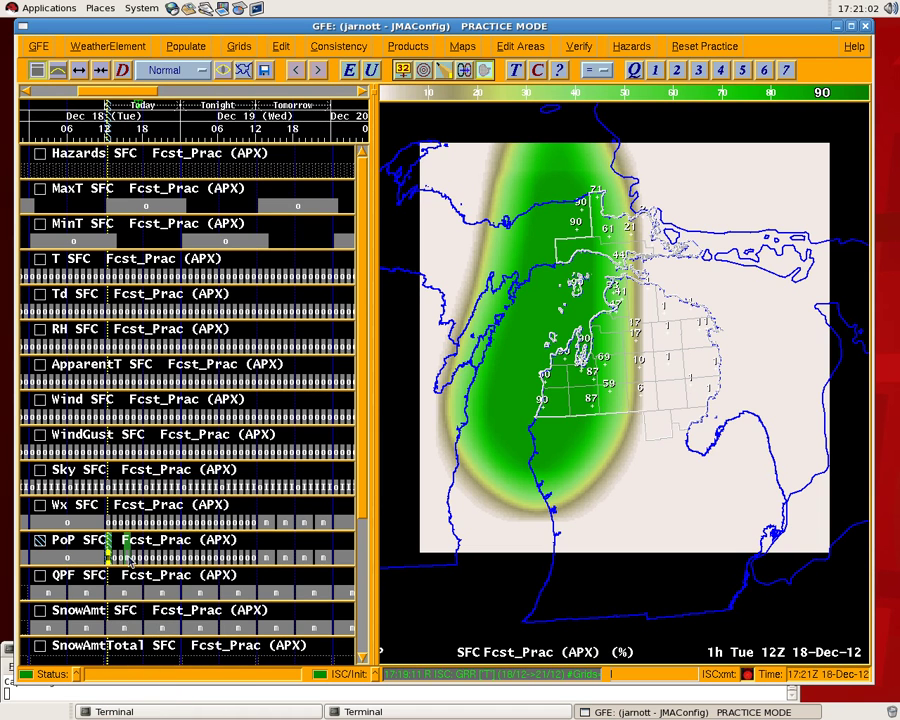
{"action": "right_click", "coordinate": [127, 556]}
{"action": "left_click", "coordinate": [135, 480]}
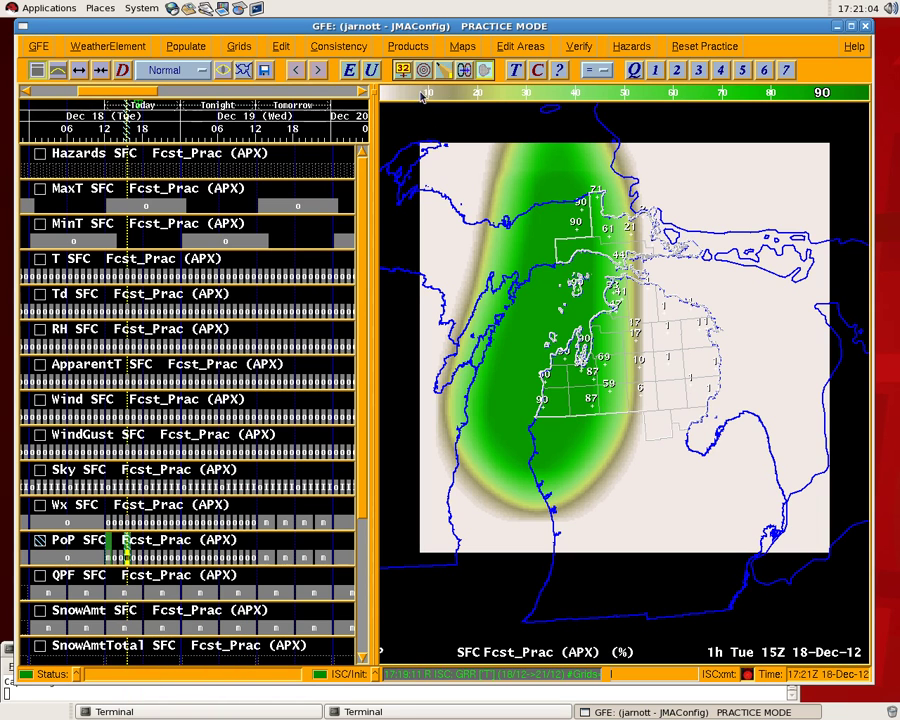
Shift the precipitation band eastward over Lower Michigan in the 15Z PoP grid and set the leftover western band to 1%.
{"action": "mouse_move", "coordinate": [503, 129]}
{"action": "left_mouse_down"}
{"action": "mouse_move", "coordinate": [488, 137]}
{"action": "mouse_move", "coordinate": [410, 330]}
{"action": "mouse_move", "coordinate": [432, 514]}
{"action": "mouse_move", "coordinate": [600, 573]}
{"action": "mouse_move", "coordinate": [717, 295]}
{"action": "mouse_move", "coordinate": [687, 137]}
{"action": "mouse_move", "coordinate": [555, 115]}
{"action": "left_mouse_up"}
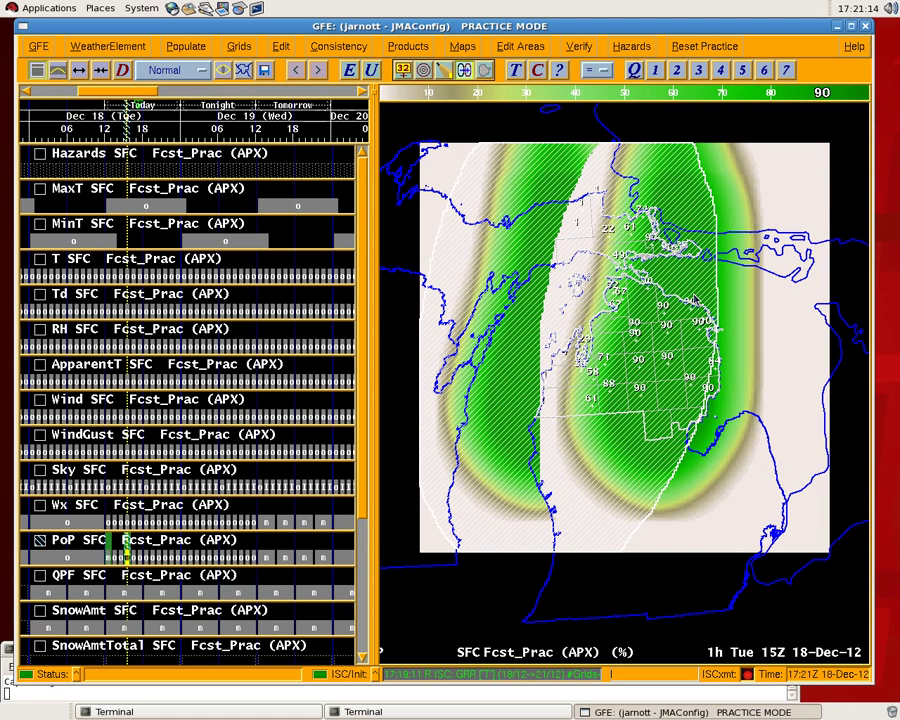
{"action": "left_click", "coordinate": [484, 69]}
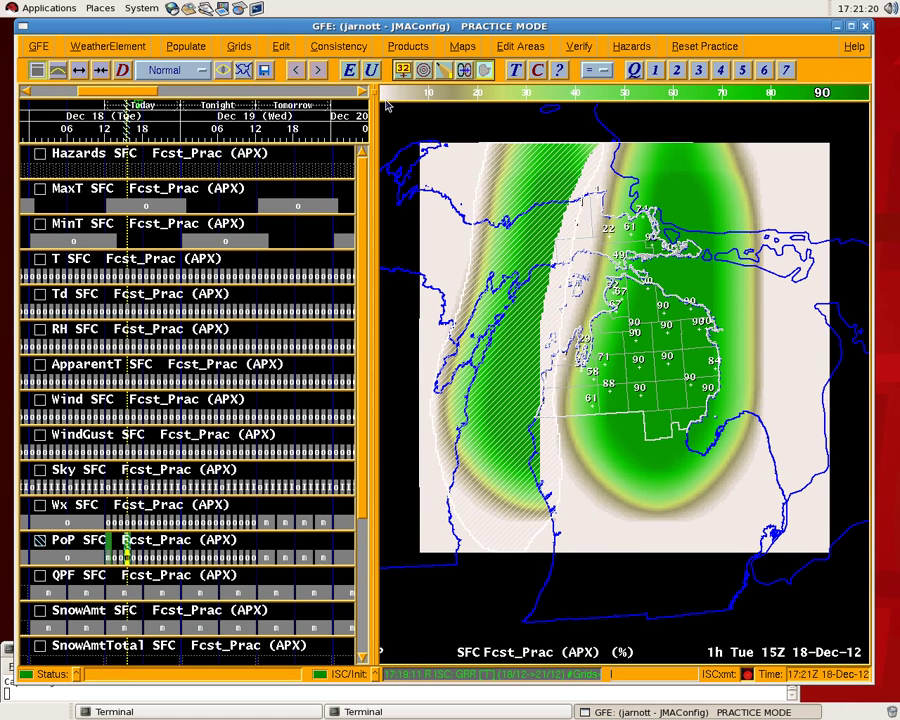
{"action": "right_click", "coordinate": [403, 125]}
{"action": "left_click", "coordinate": [404, 132]}
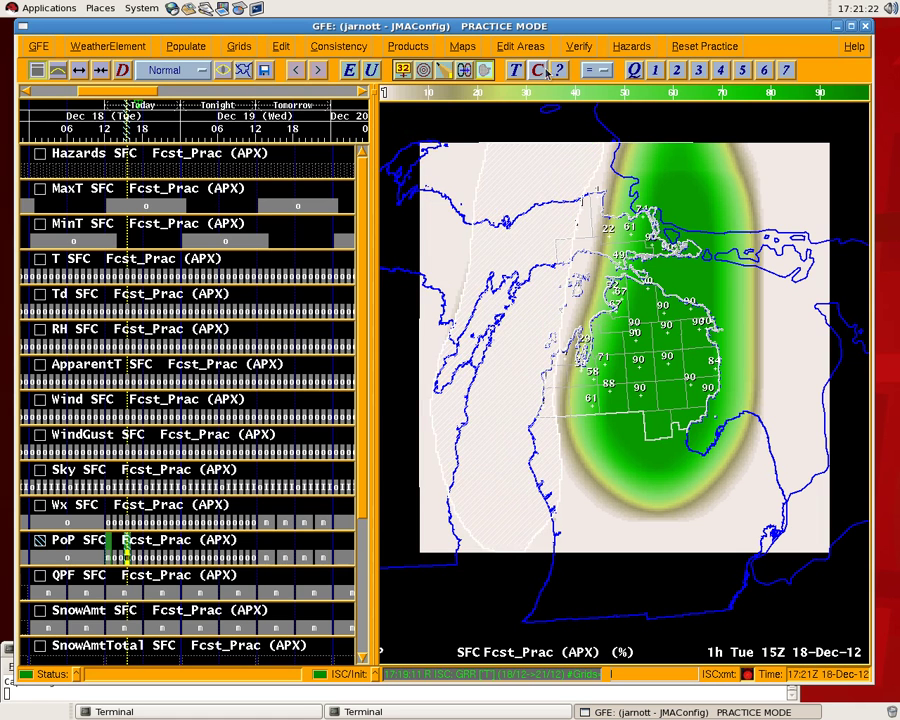
Delete the 13Z and 14Z PoP grids between the two edited hours.
{"action": "left_click", "coordinate": [113, 560]}
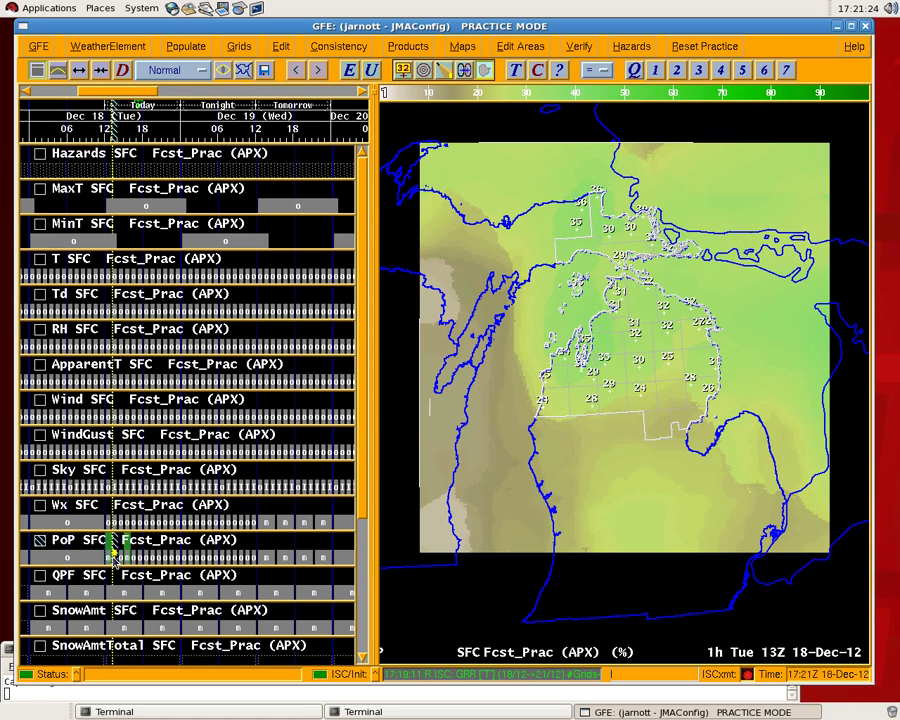
{"action": "right_click", "coordinate": [118, 557]}
{"action": "left_click", "coordinate": [129, 560]}
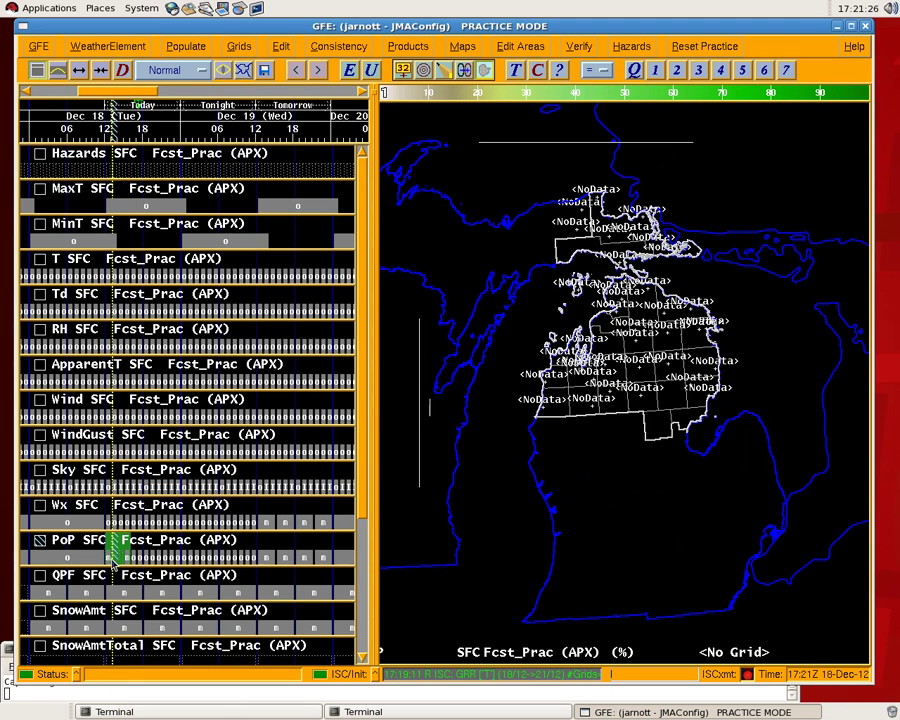
Interpolate the missing hours across the 12Z to 15Z PoP grids.
{"action": "left_click", "coordinate": [125, 563]}
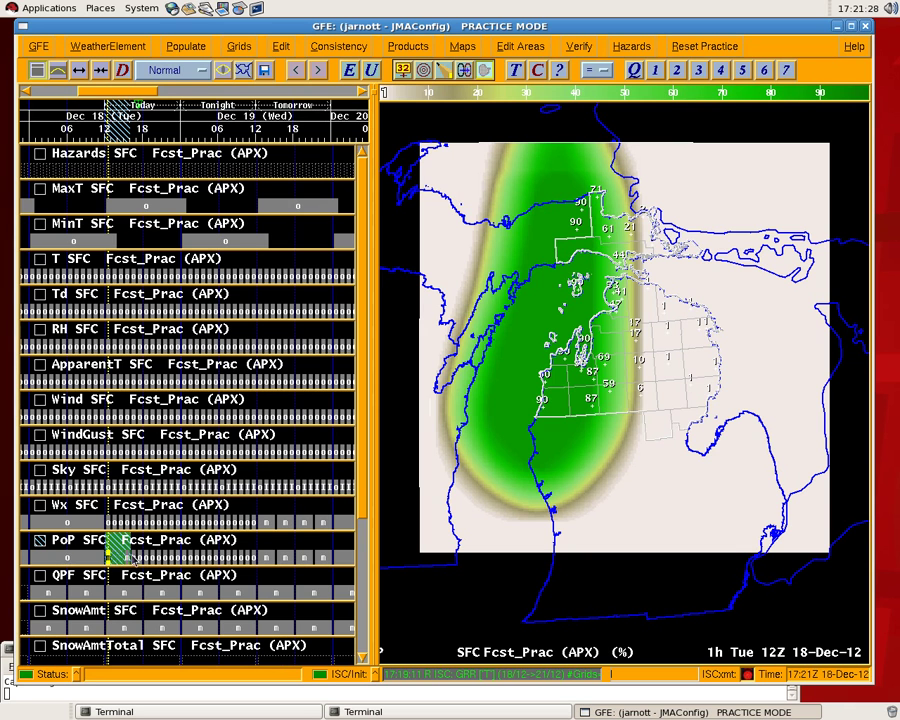
{"action": "left_click", "coordinate": [232, 47]}
{"action": "left_click", "coordinate": [228, 66]}
{"action": "left_click", "coordinate": [85, 171]}
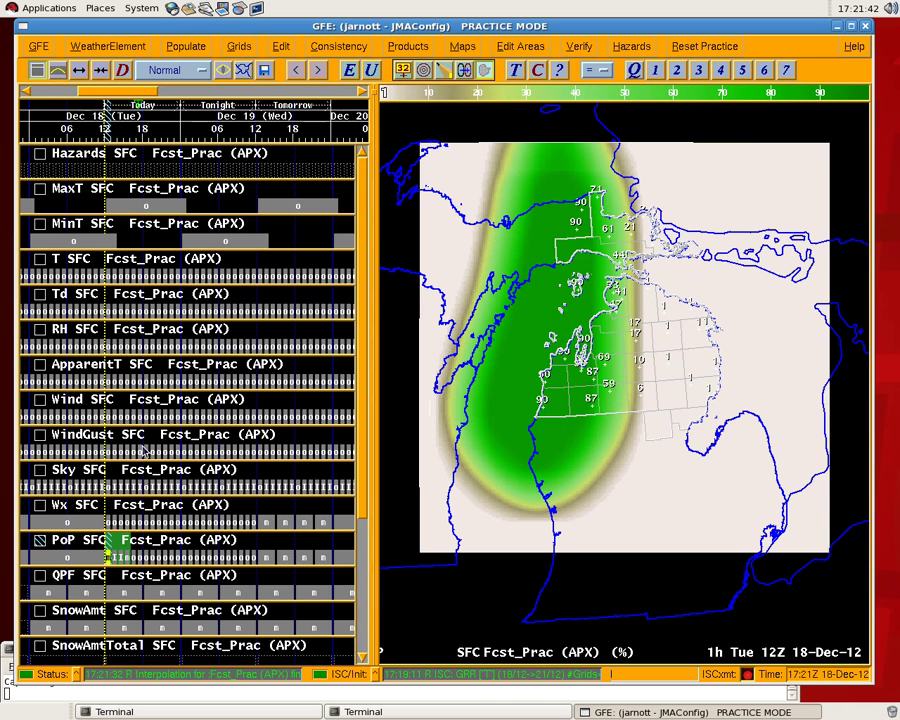
Start ESTF_Extrapolate on the 12Z to 15Z PoP grids with the observed movement speed set to 25 kts.
{"action": "left_click", "coordinate": [124, 558]}
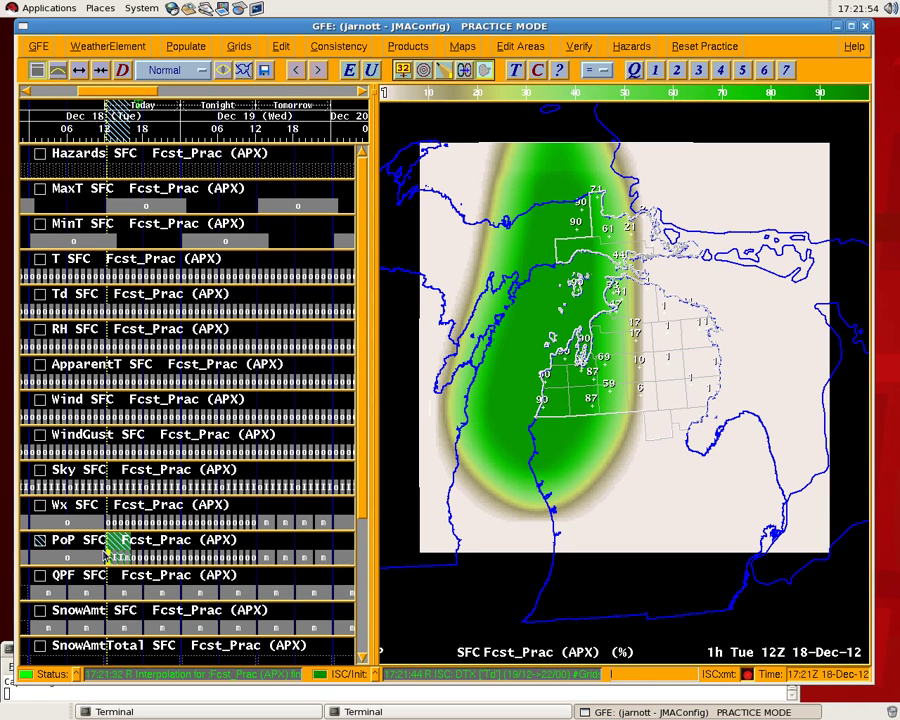
{"action": "left_click", "coordinate": [192, 53]}
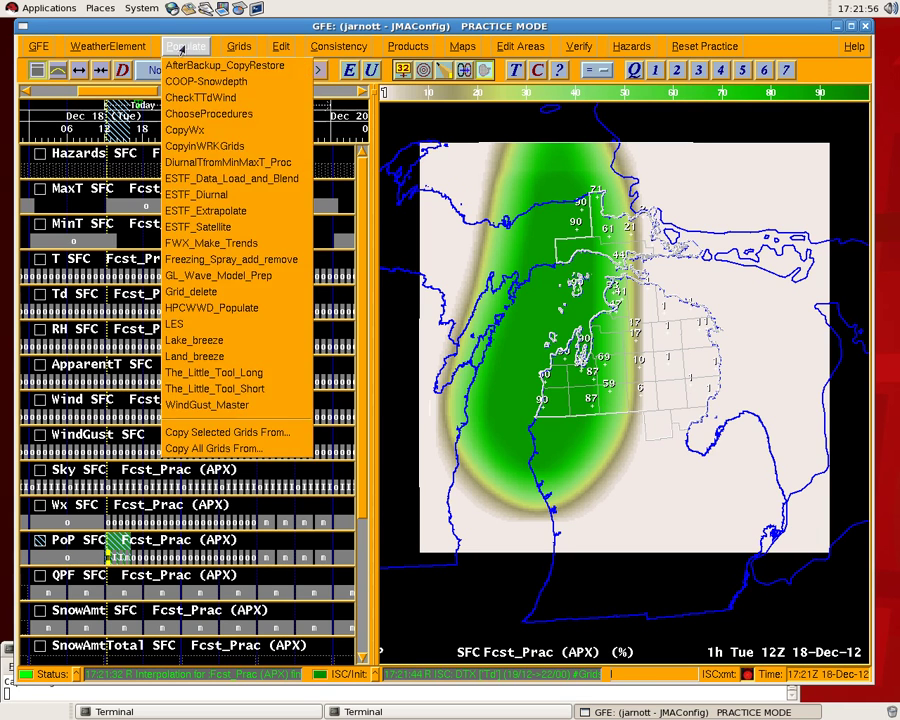
{"action": "left_click", "coordinate": [249, 219]}
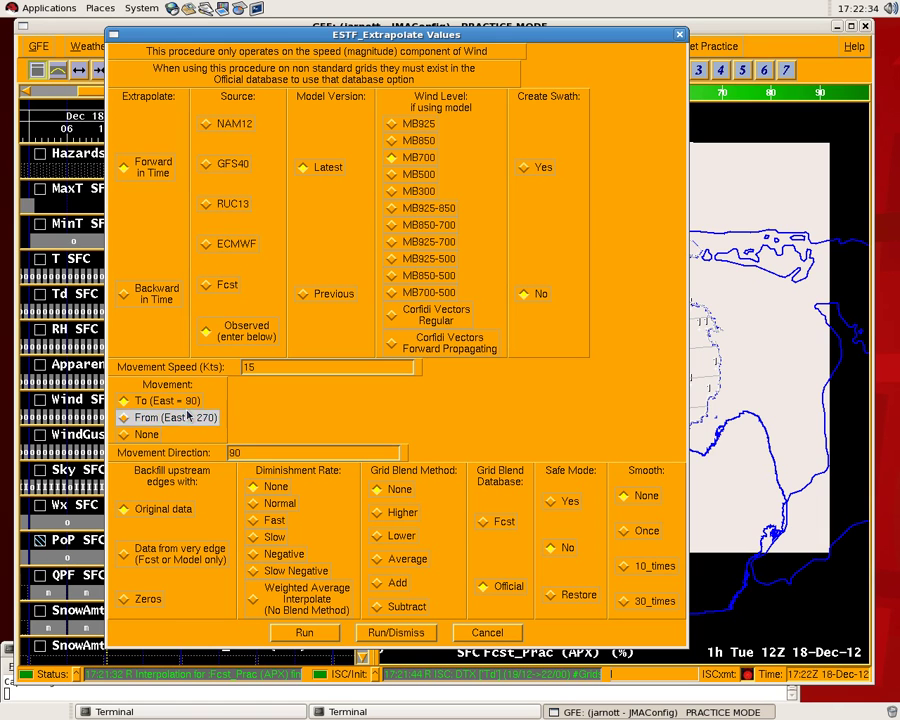
{"action": "left_click", "coordinate": [268, 366]}
{"action": "key", "text": "BackSpace"}
{"action": "key", "text": "BackSpace"}
{"action": "type", "text": "25"}
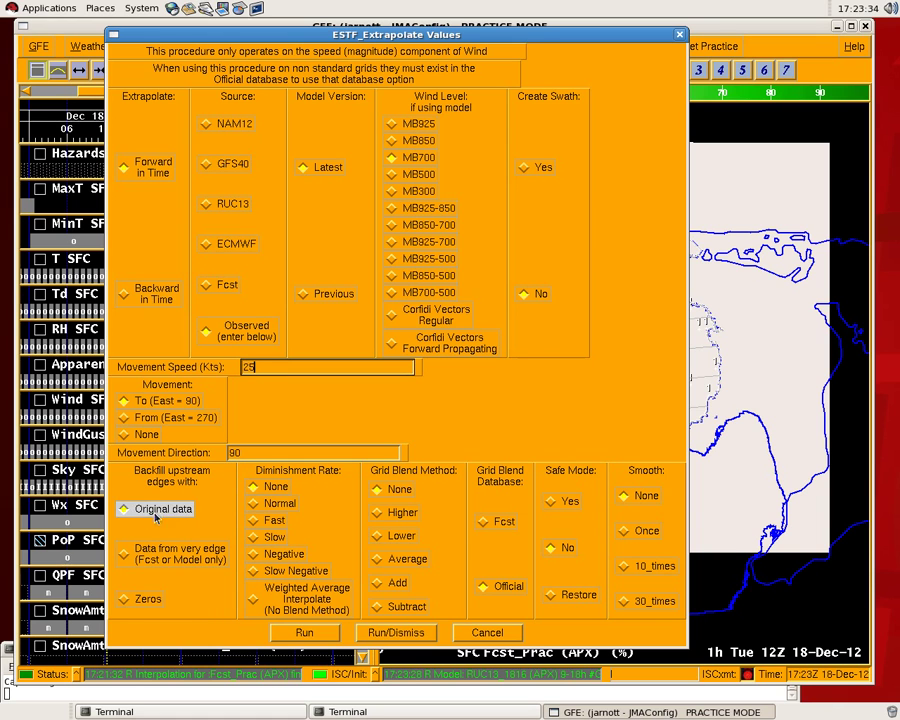
Set the extrapolation's diminishment rate to Slow and smoothing to 10_times, and run it forward in time.
{"action": "left_click_drag", "start_coordinate": [246, 36], "coordinate": [512, 457]}
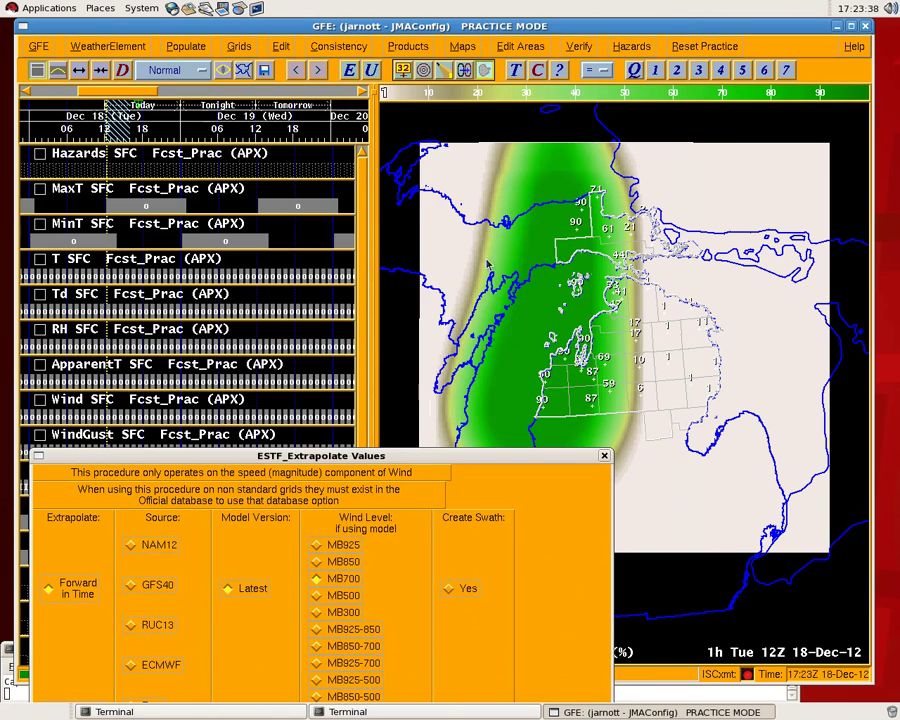
{"action": "left_click_drag", "start_coordinate": [396, 456], "coordinate": [398, 55]}
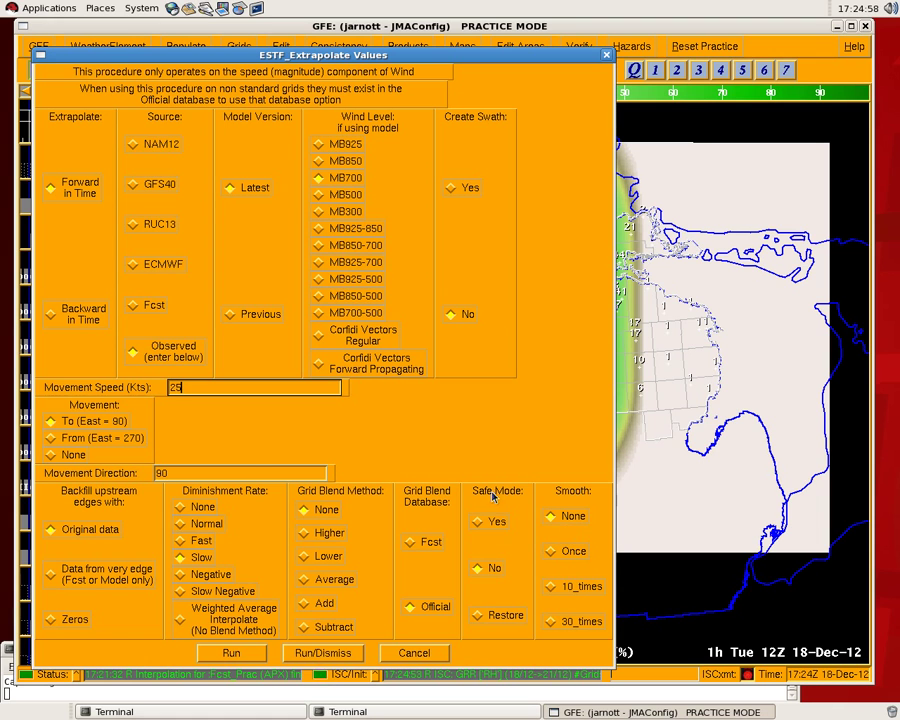
{"action": "left_click", "coordinate": [554, 584]}
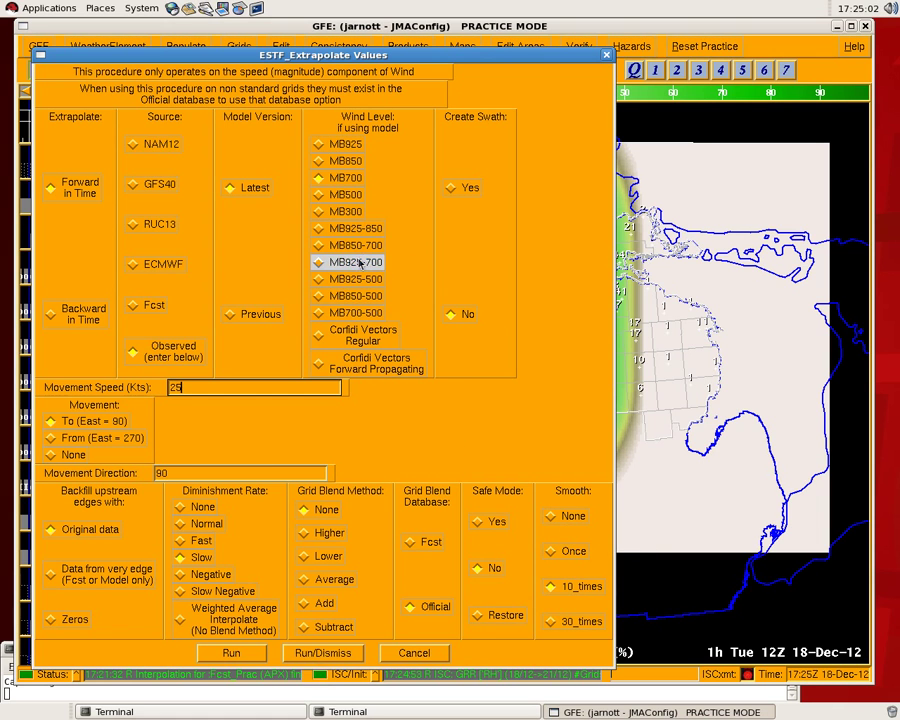
{"action": "left_click", "coordinate": [323, 652]}
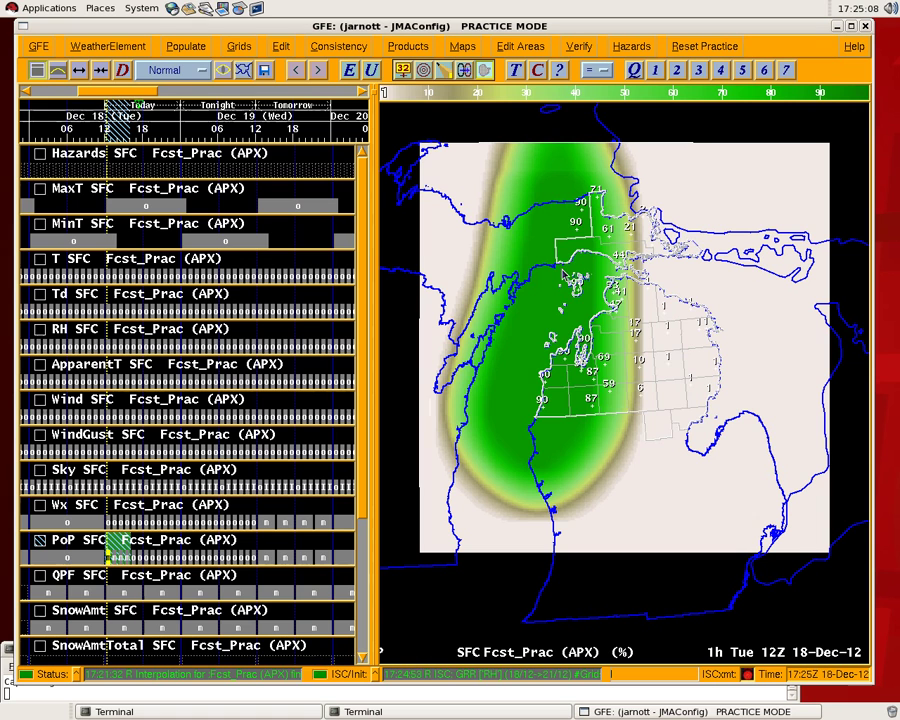
Go back and forth through the hourly PoP grids from 12Z to 15Z to examine the extrapolated band's movement and weakening.
{"action": "key", "text": "Right"}
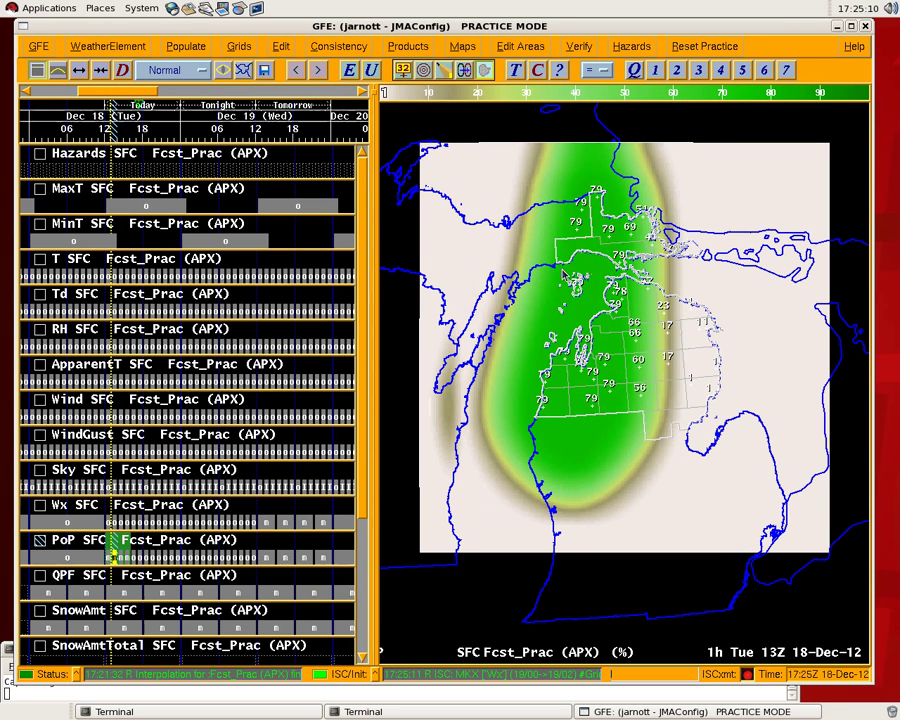
{"action": "key", "text": "Right"}
{"action": "key", "text": "Right"}
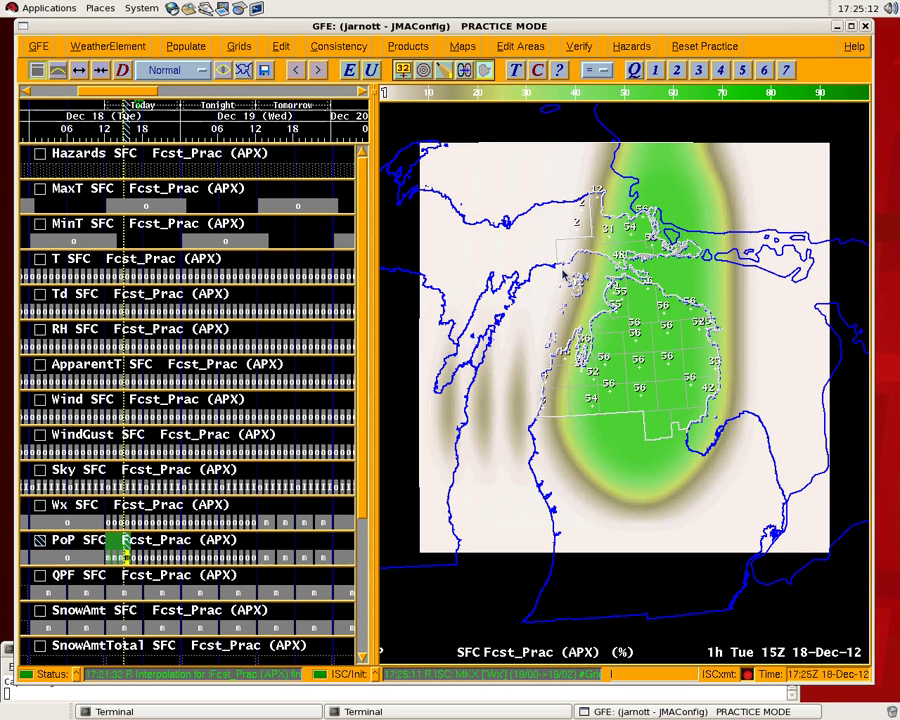
{"action": "key", "text": "Left"}
{"action": "key", "text": "Left"}
{"action": "key", "text": "Left"}
{"action": "key", "text": "Right"}
{"action": "key", "text": "Right"}
{"action": "key", "text": "Right"}
{"action": "key", "text": "Right"}
{"action": "key", "text": "Left"}
{"action": "key", "text": "Left"}
{"action": "key", "text": "Left"}
{"action": "key", "text": "Left"}
{"action": "key", "text": "Right"}
{"action": "key", "text": "Right"}
{"action": "key", "text": "Right"}
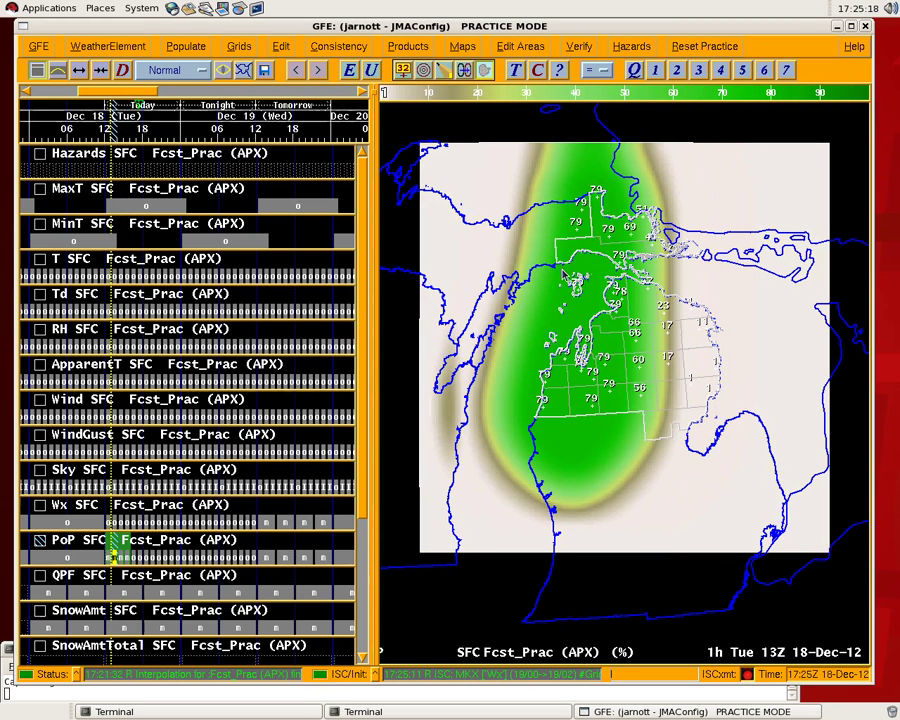
{"action": "key", "text": "Left"}
{"action": "key", "text": "Left"}
{"action": "key", "text": "Left"}
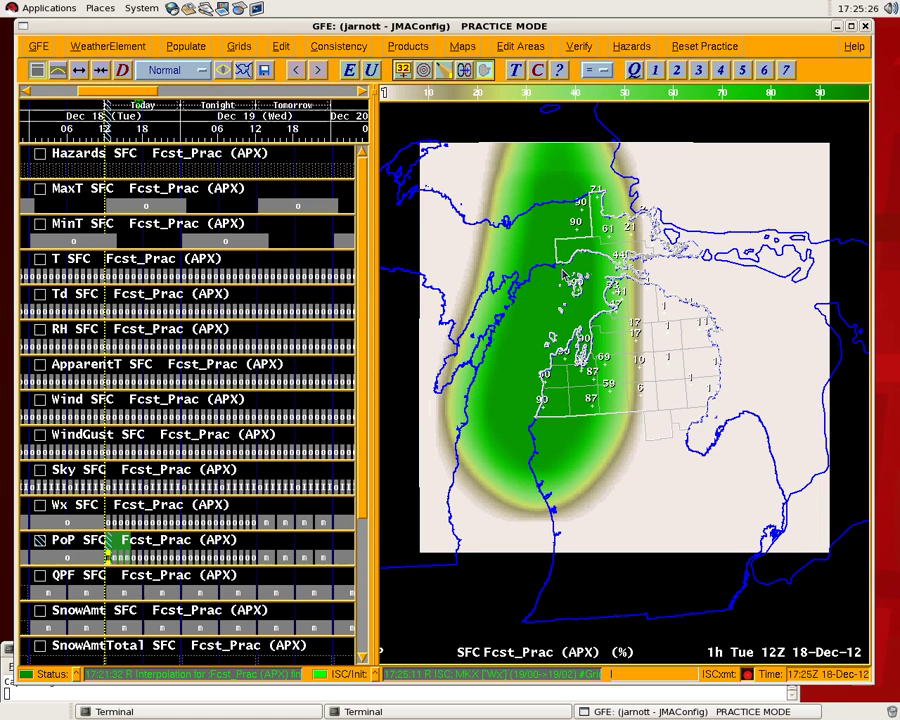
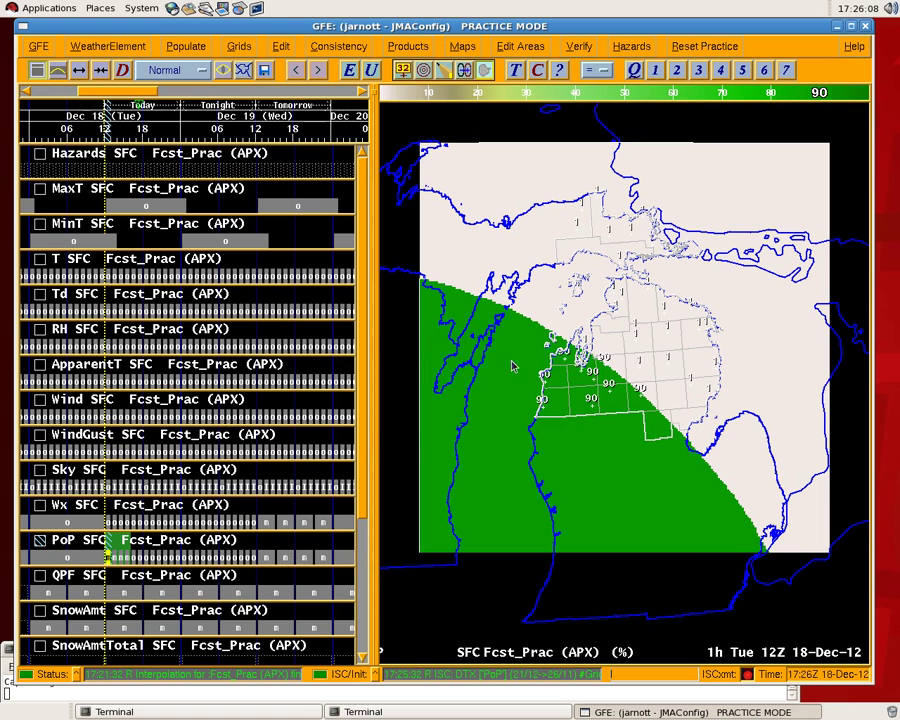
Smooth the sharp edge of the 90% area in the 12Z PoP grid with SmoothLots.
{"action": "right_click", "coordinate": [535, 232]}
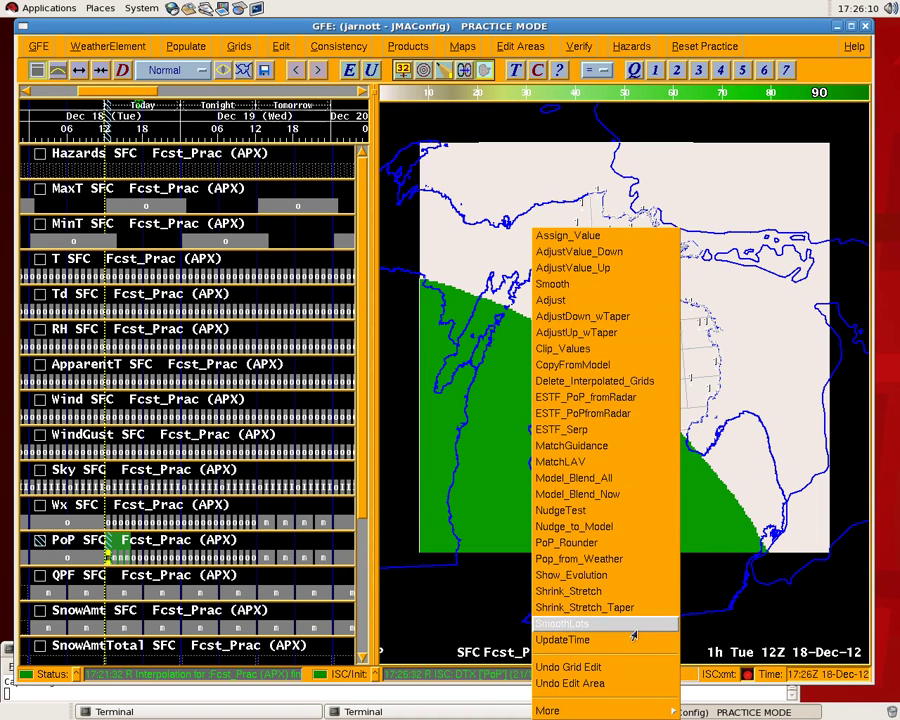
{"action": "left_click", "coordinate": [562, 623]}
{"action": "left_click", "coordinate": [86, 134]}
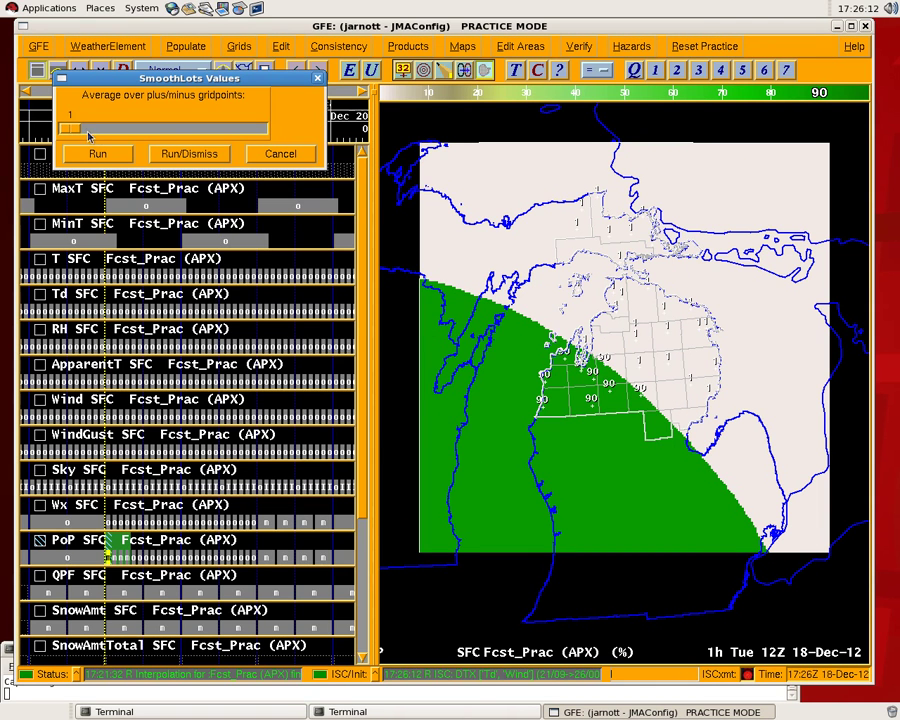
{"action": "left_click_drag", "start_coordinate": [58, 128], "coordinate": [68, 94]}
{"action": "left_click", "coordinate": [173, 151]}
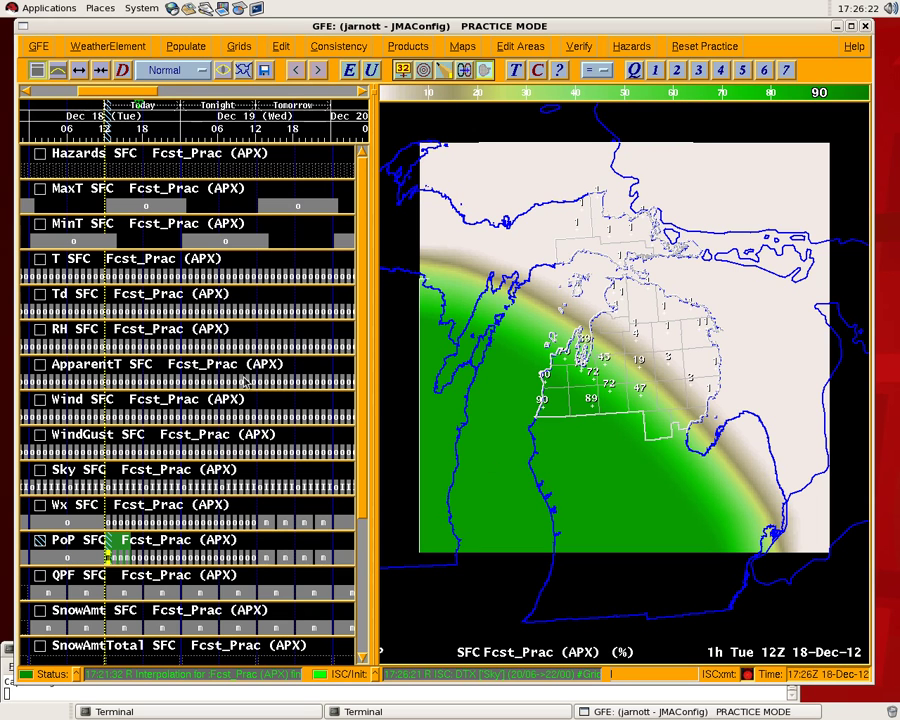
Extrapolate the 12Z PoP field forward through 15Z with ESTF_Extrapolate, using an observed speed of 15 kts toward direction 45.
{"action": "left_click", "coordinate": [118, 557]}
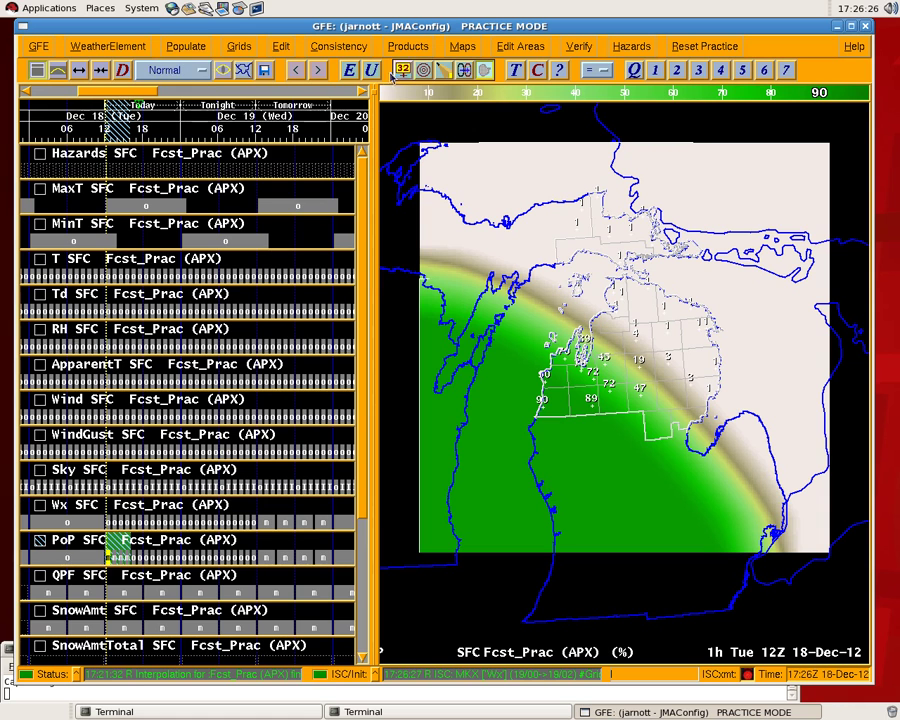
{"action": "left_click", "coordinate": [190, 46]}
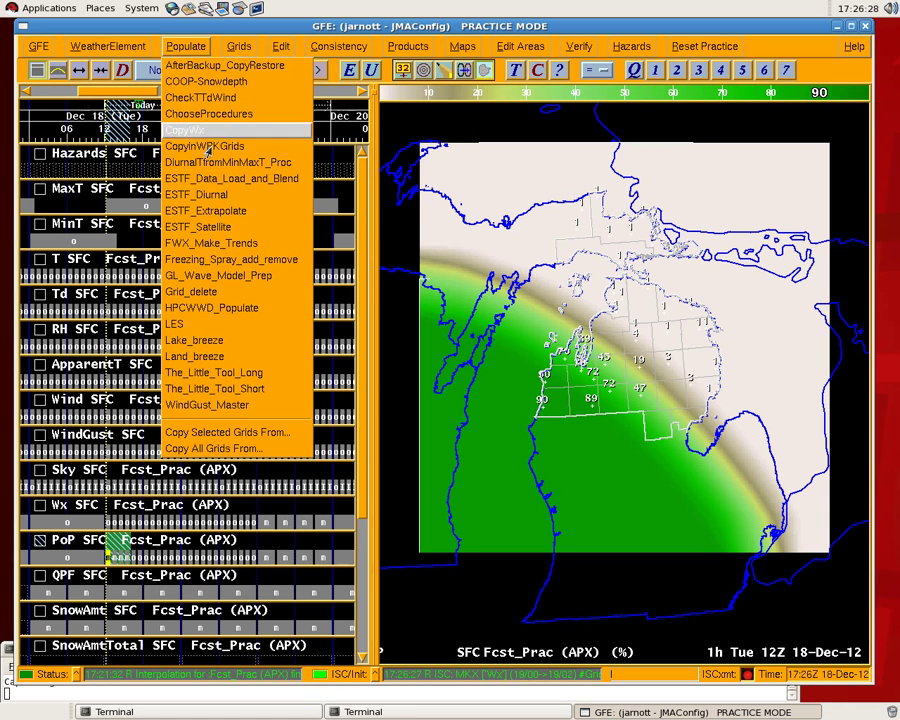
{"action": "left_click", "coordinate": [256, 216]}
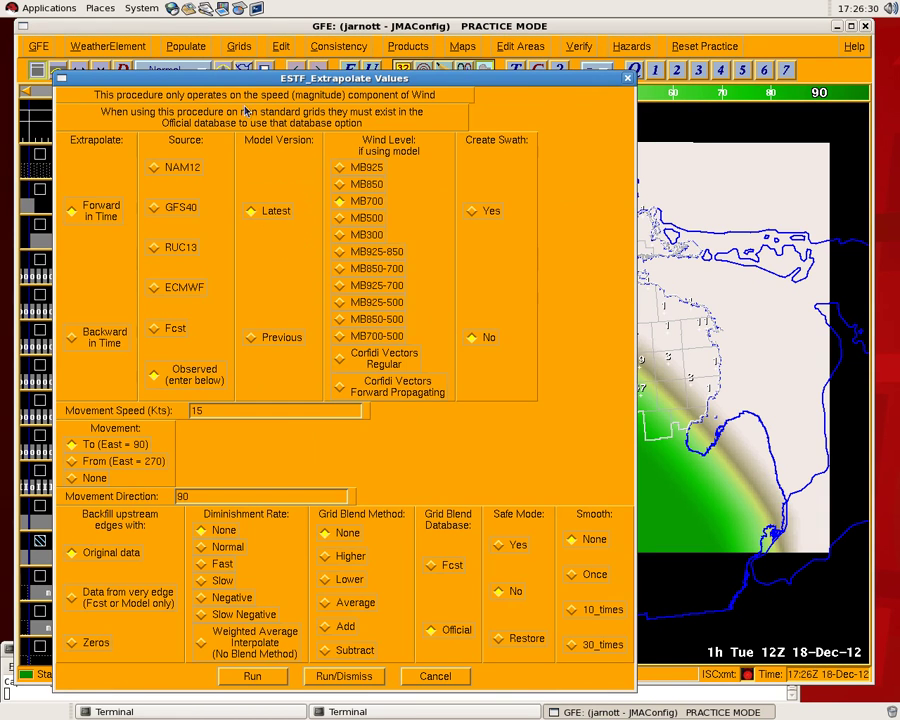
{"action": "left_click_drag", "start_coordinate": [272, 82], "coordinate": [374, 44]}
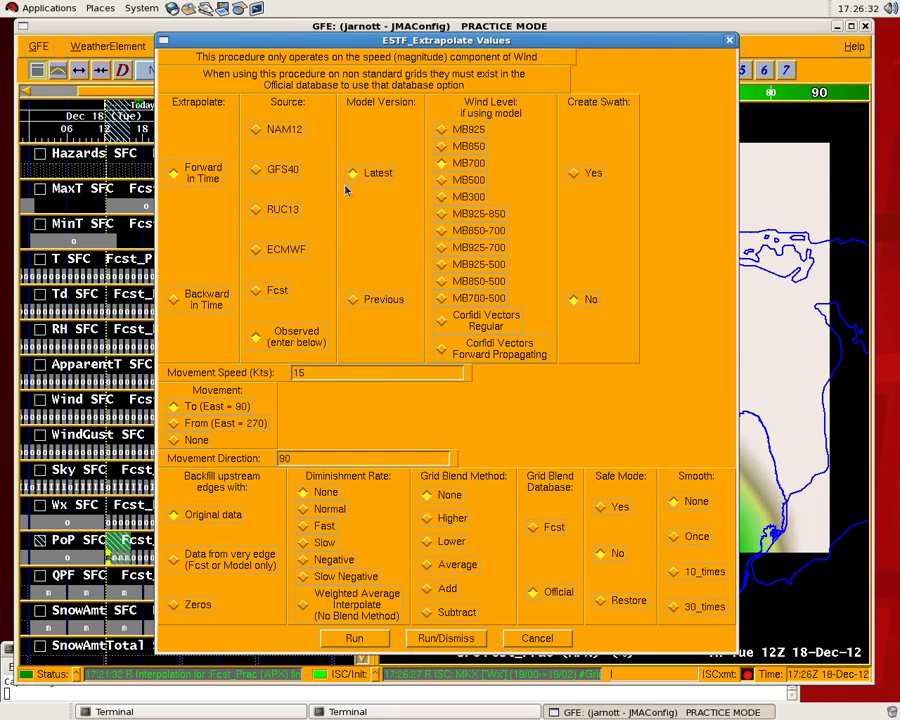
{"action": "left_click", "coordinate": [333, 372]}
{"action": "left_click", "coordinate": [326, 458]}
{"action": "key", "text": "BackSpace"}
{"action": "key", "text": "BackSpace"}
{"action": "type", "text": "45"}
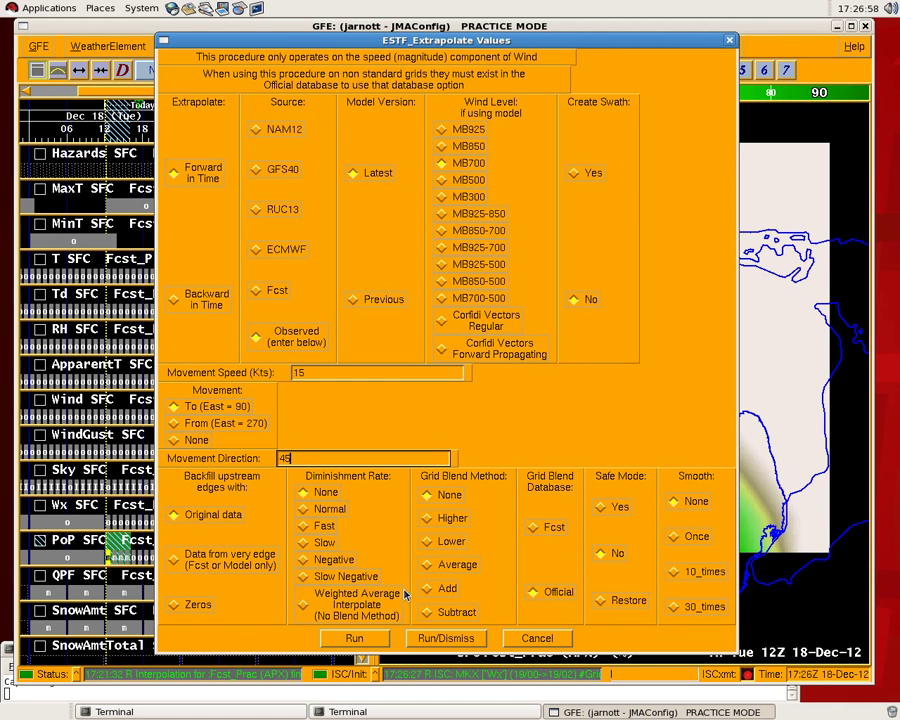
{"action": "left_click", "coordinate": [433, 640]}
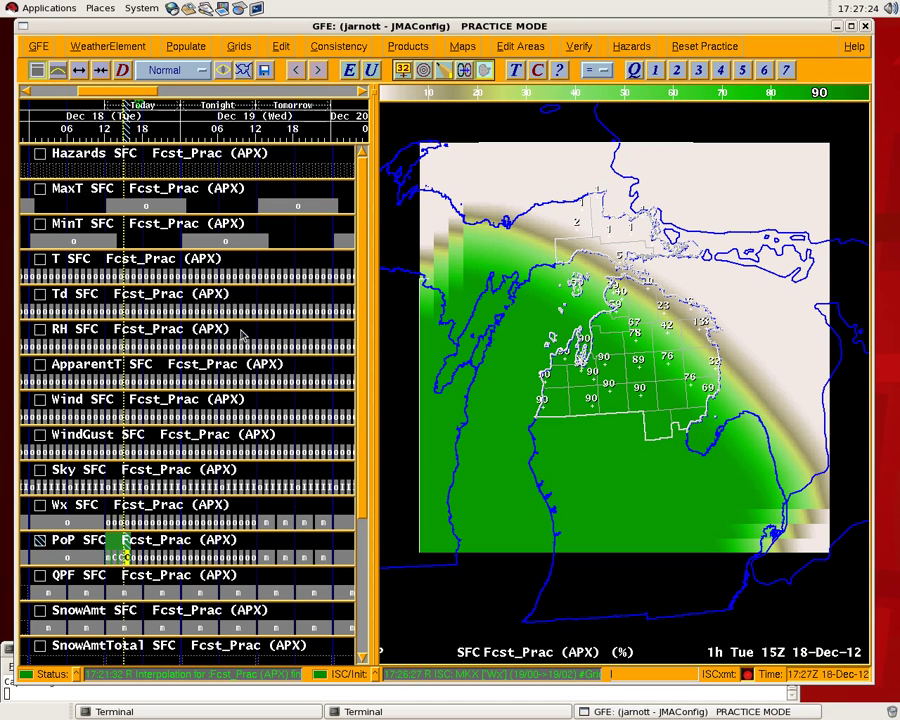
Extrapolate the 12Z PoP field forward through 15Z with ESTF_Extrapolate at 15 kts toward 45, creating a swath and smoothing 10_times.
{"action": "left_click", "coordinate": [113, 560]}
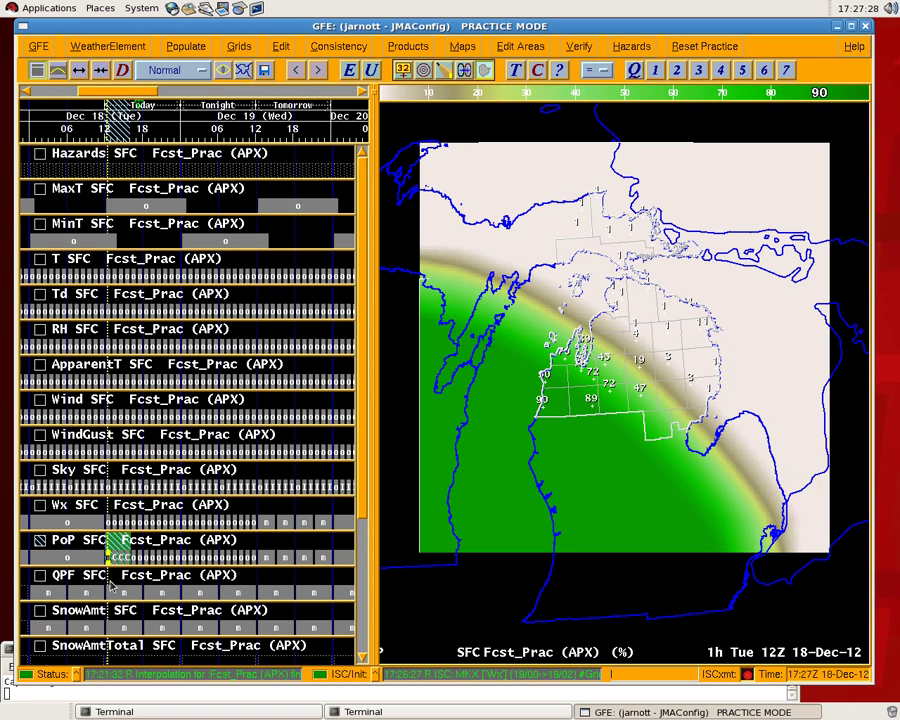
{"action": "left_click", "coordinate": [184, 46]}
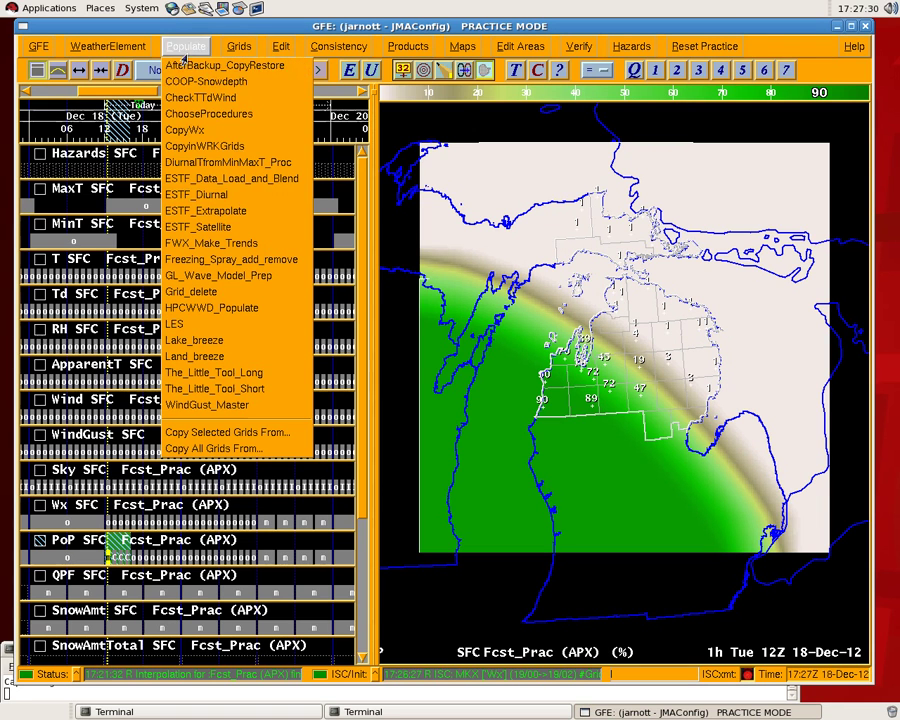
{"action": "left_click", "coordinate": [252, 213]}
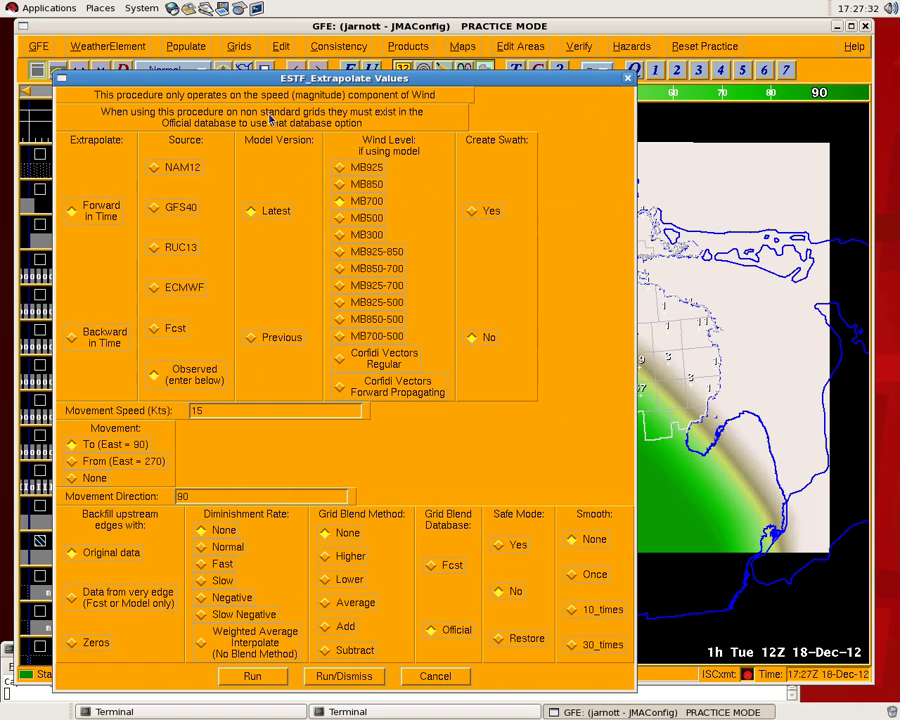
{"action": "left_click_drag", "start_coordinate": [269, 46], "coordinate": [362, 48]}
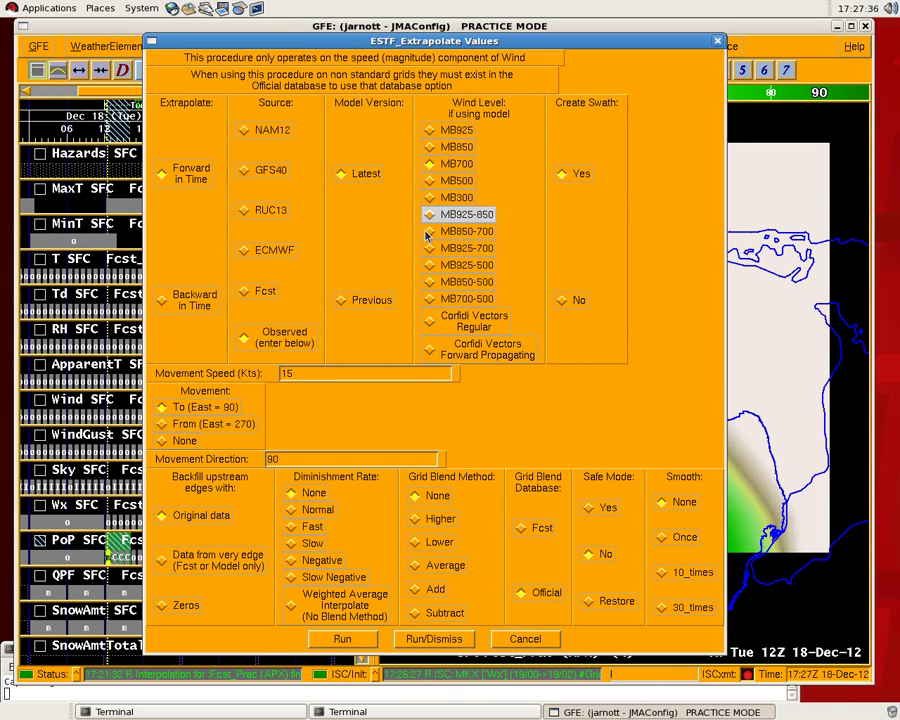
{"action": "left_click", "coordinate": [318, 373]}
{"action": "left_click", "coordinate": [291, 458]}
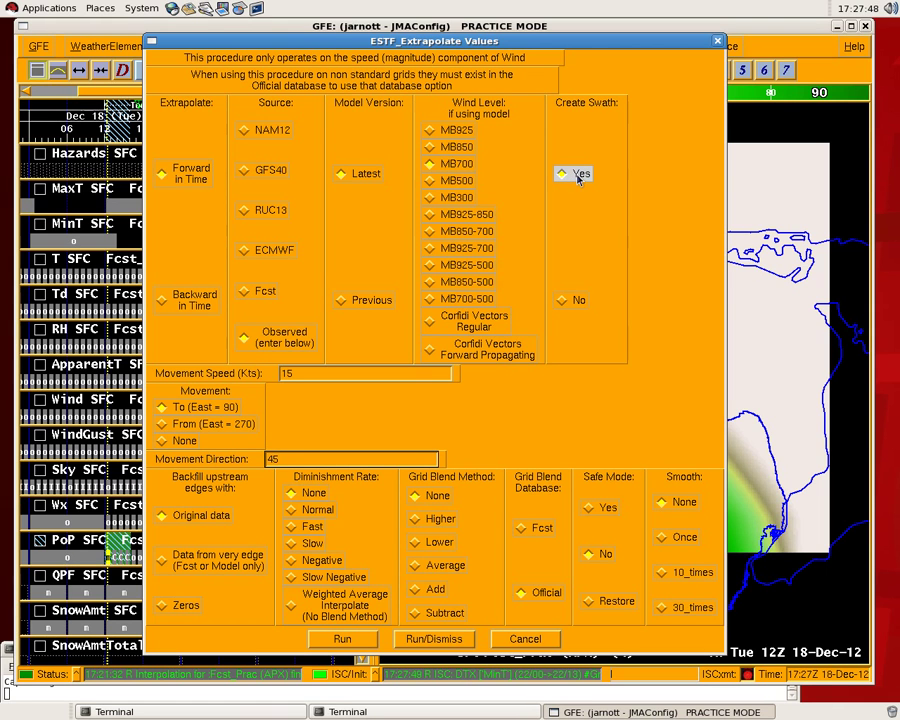
{"action": "left_click", "coordinate": [675, 570]}
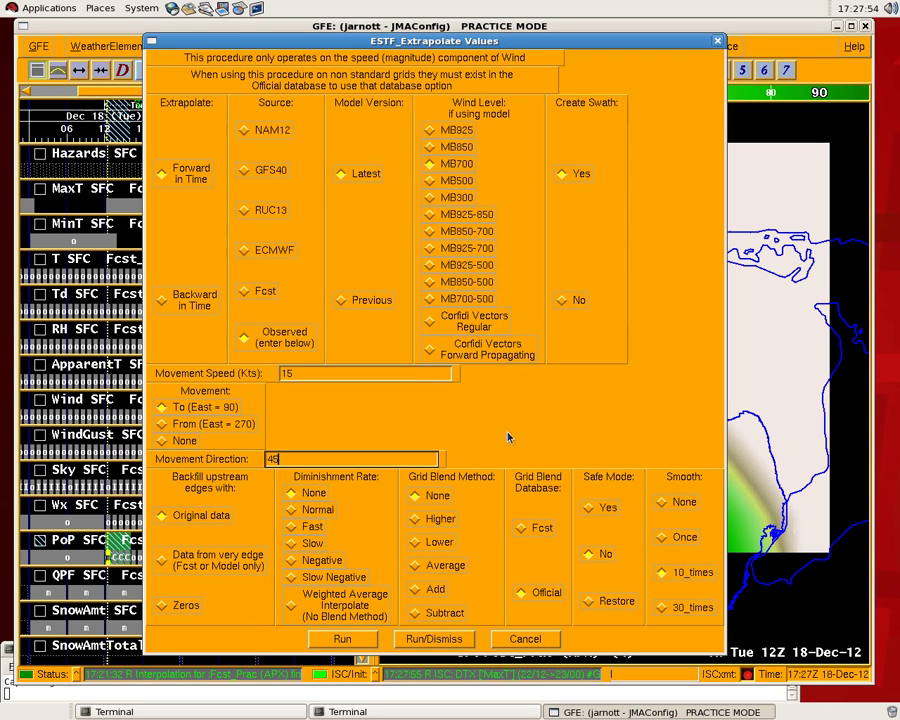
{"action": "left_click", "coordinate": [434, 638]}
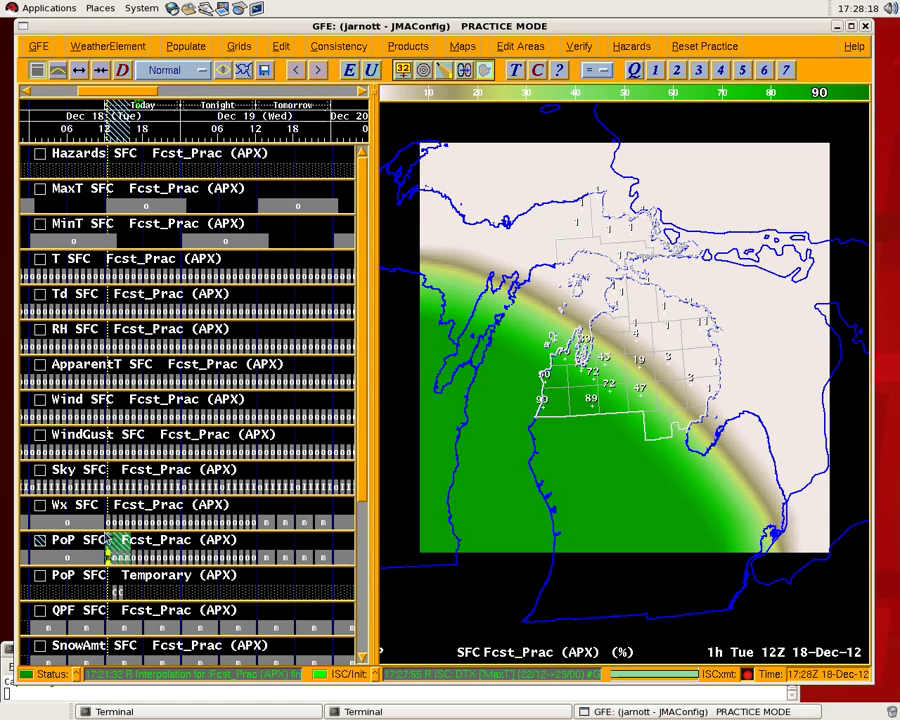
Advance through the hourly PoP grids to 15Z to examine the extrapolated swath.
{"action": "left_click", "coordinate": [319, 72]}
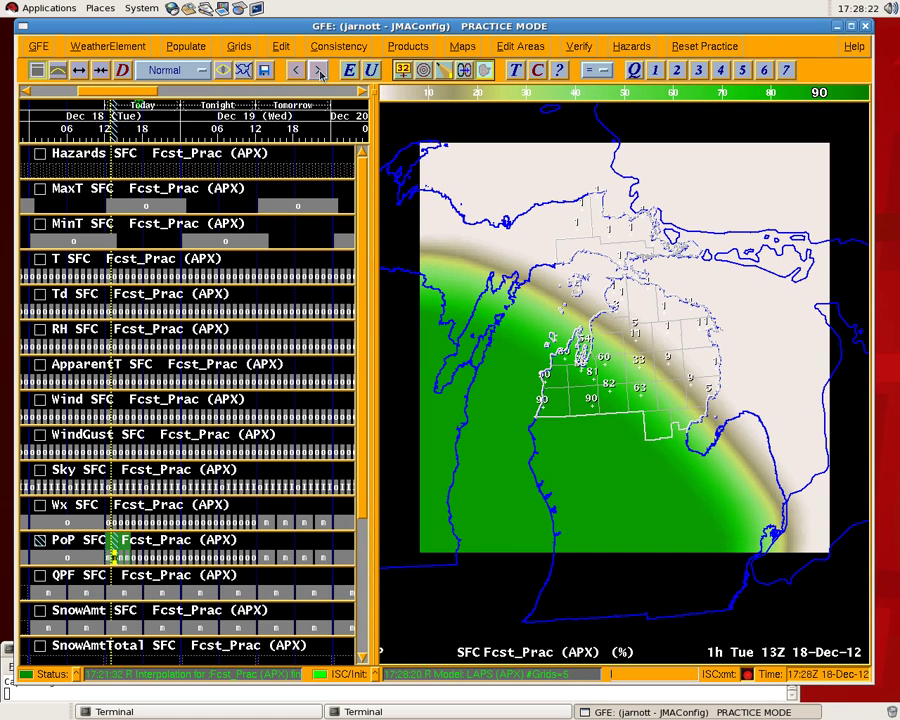
{"action": "left_click", "coordinate": [319, 72]}
{"action": "left_click", "coordinate": [319, 72]}
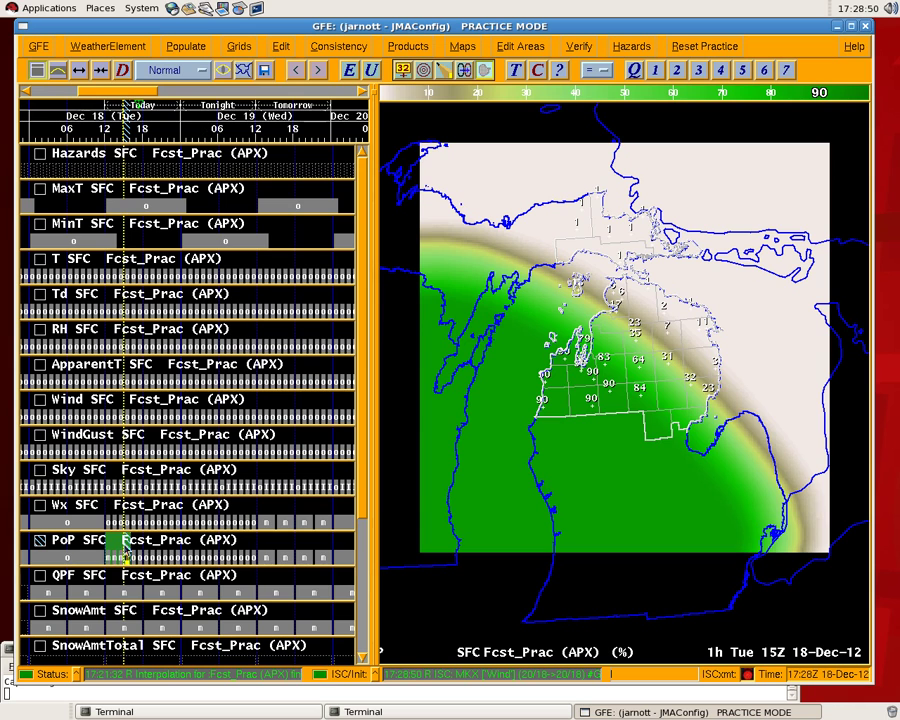
Extrapolate the 12Z to 15Z PoP grids forward at 25 kts toward direction 45 with Safe Mode set to Yes.
{"action": "left_click", "coordinate": [107, 556]}
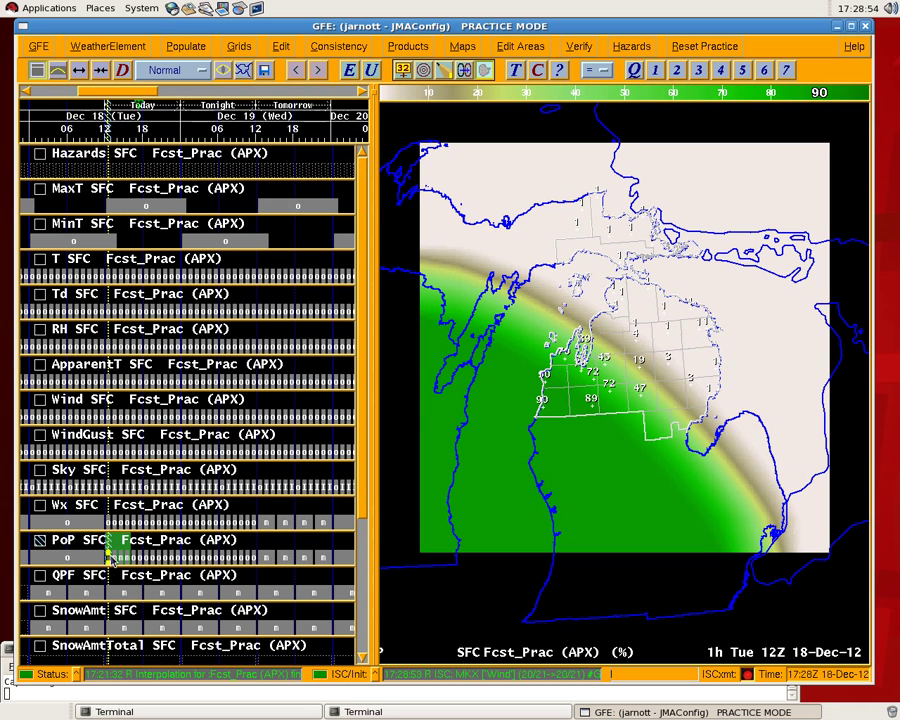
{"action": "left_click", "coordinate": [125, 561]}
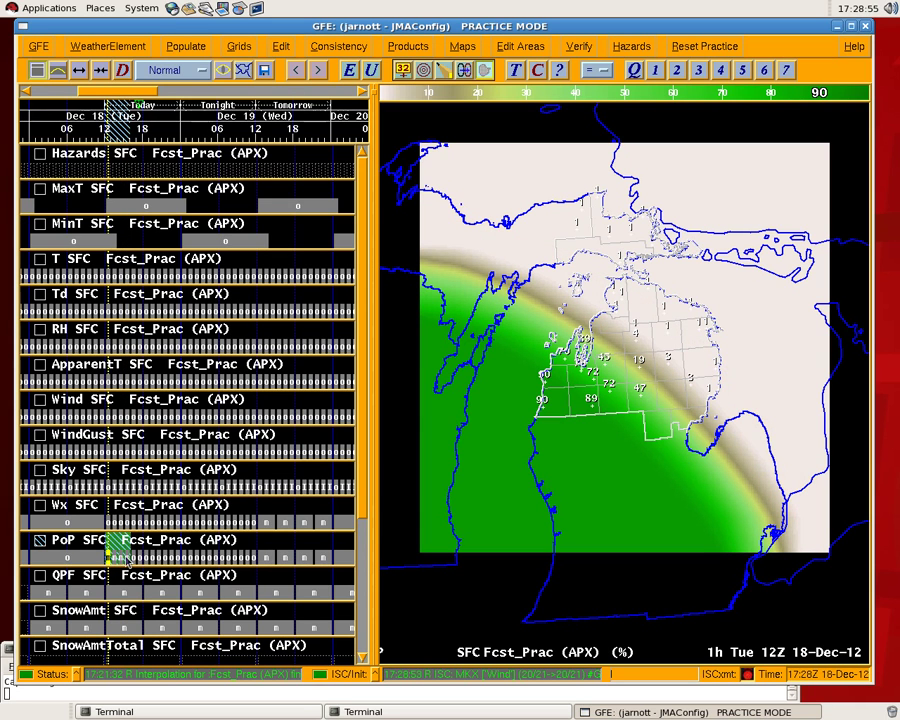
{"action": "left_click", "coordinate": [182, 46]}
{"action": "left_click", "coordinate": [205, 210]}
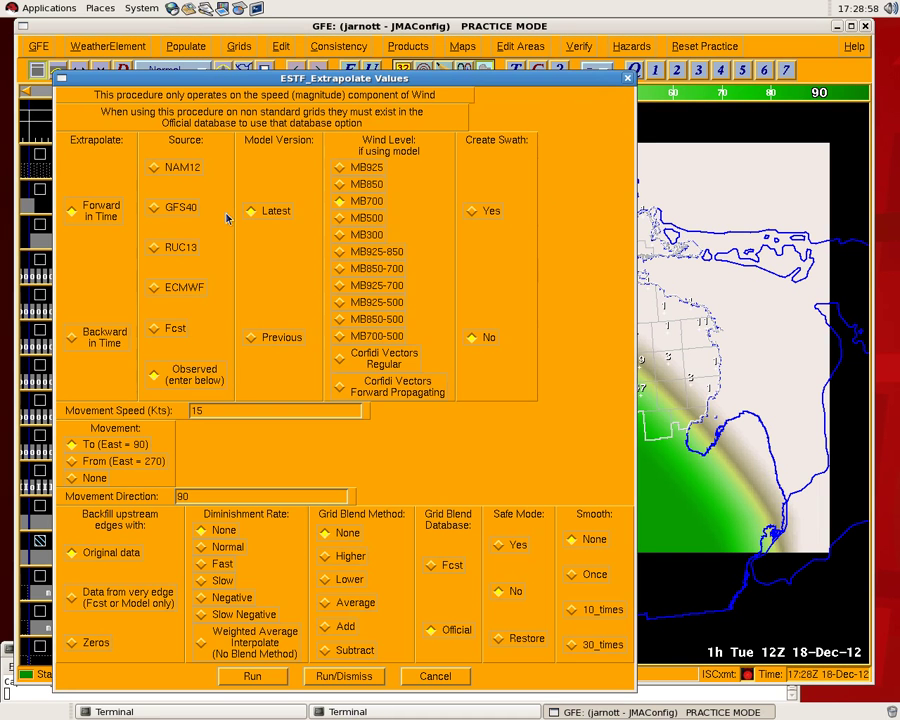
{"action": "left_click", "coordinate": [216, 411]}
{"action": "type", "text": "25"}
{"action": "left_click", "coordinate": [205, 492]}
{"action": "type", "text": "45"}
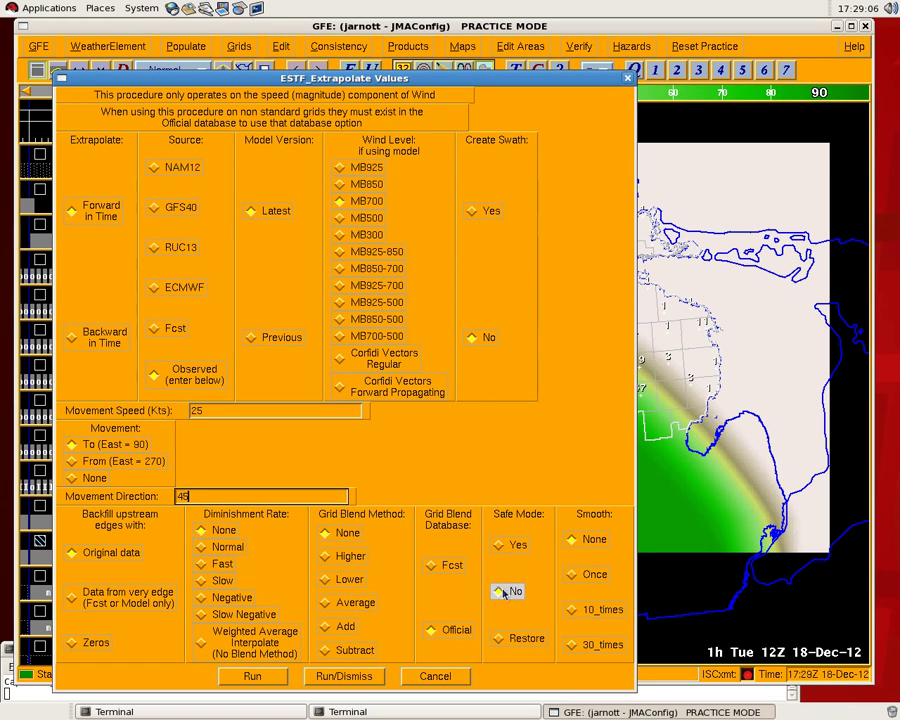
{"action": "left_click", "coordinate": [508, 545]}
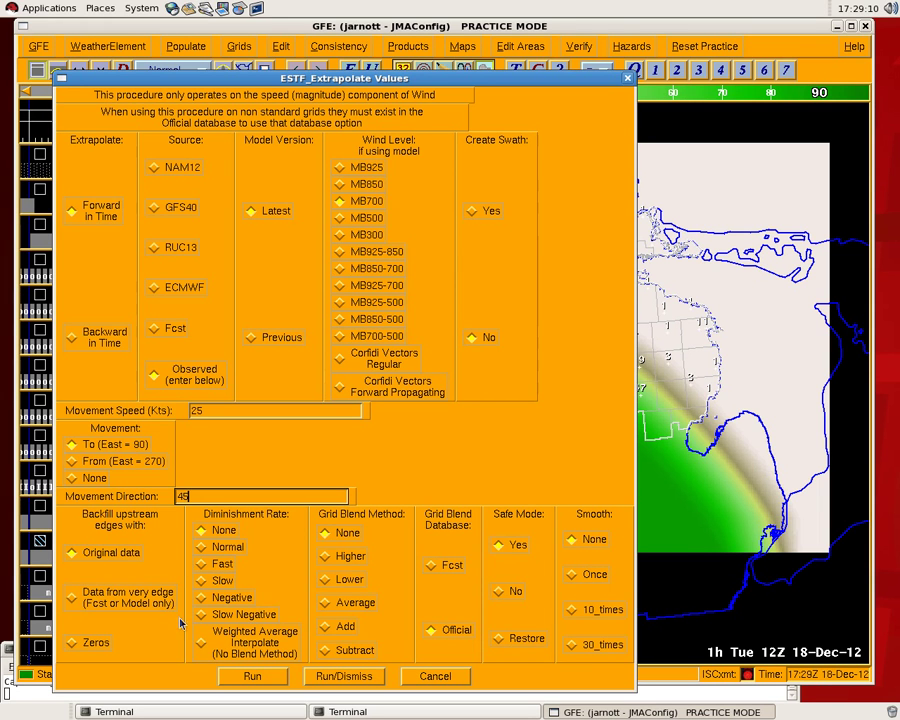
{"action": "left_click", "coordinate": [350, 676]}
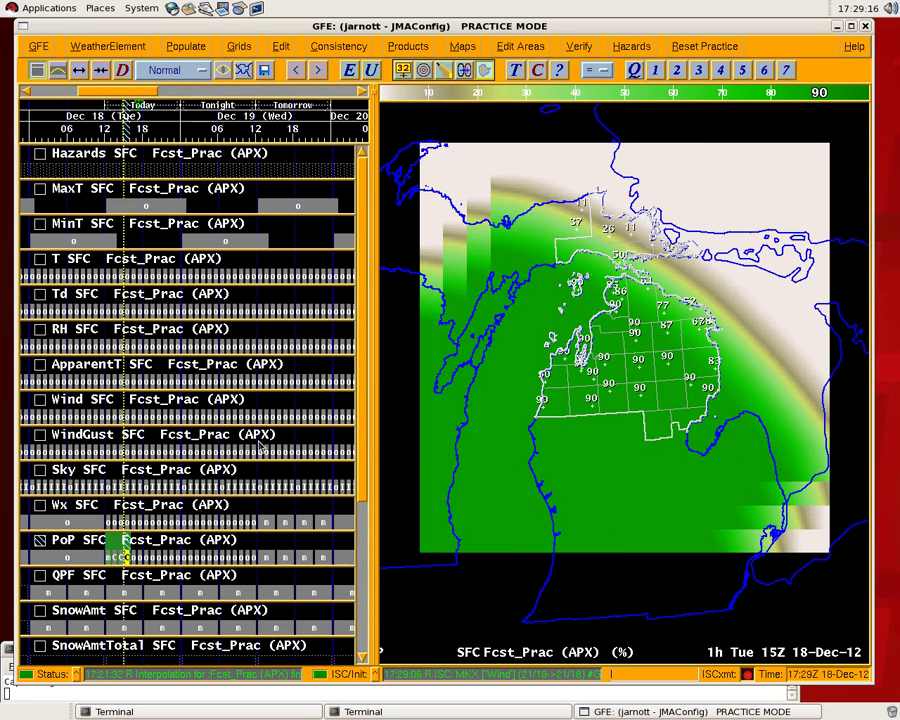
Display the FcstPoP backup grids to check the data saved by Safe Mode.
{"action": "scroll", "coordinate": [370, 502], "scroll_direction": "down", "scroll_amount": 3}
{"action": "scroll", "coordinate": [370, 502], "scroll_direction": "down", "scroll_amount": 3}
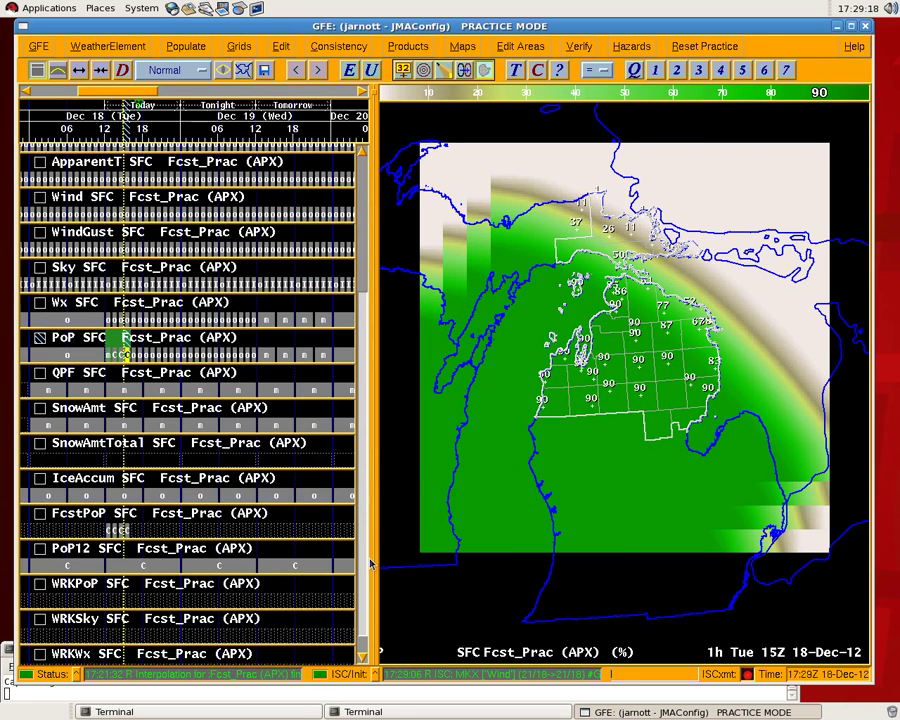
{"action": "left_click", "coordinate": [120, 530]}
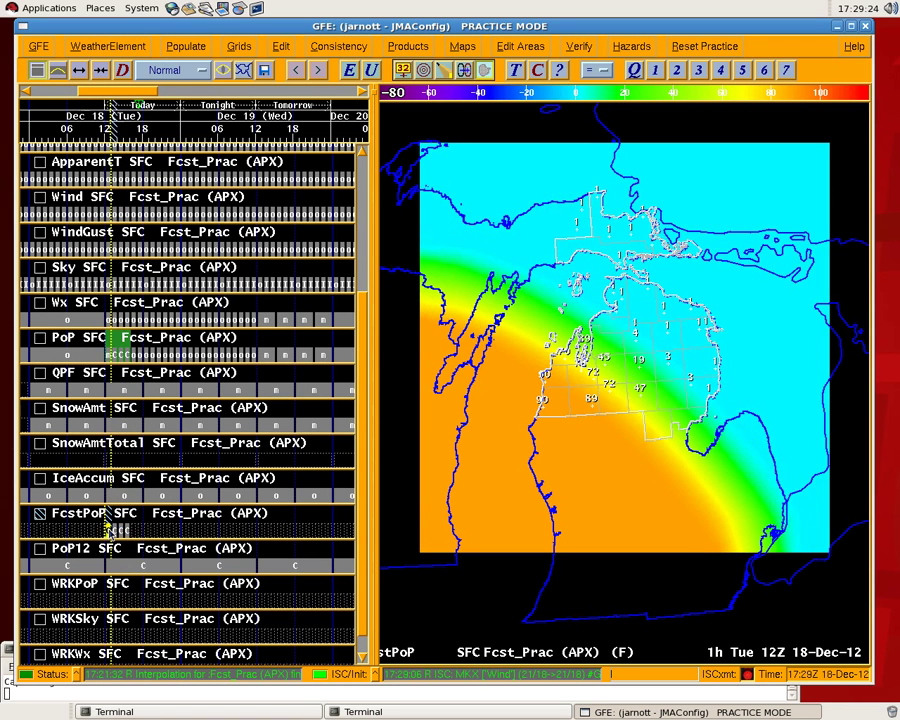
Restore the 12Z to 15Z PoP grids from the backup with ESTF_Extrapolate's Safe Mode Restore, and check the 13Z grid.
{"action": "left_click", "coordinate": [115, 354]}
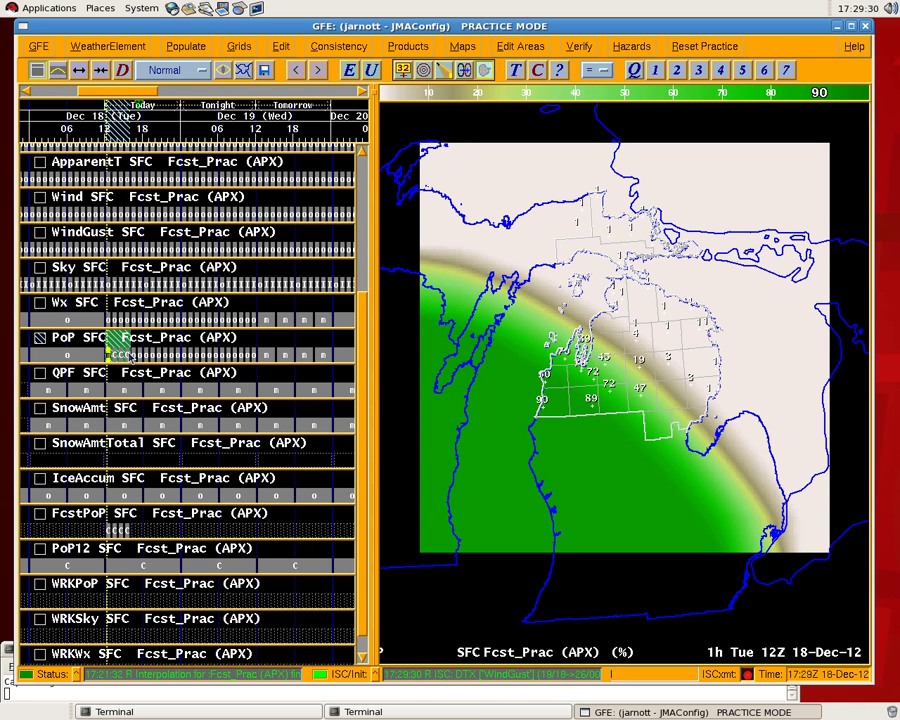
{"action": "left_click", "coordinate": [186, 46]}
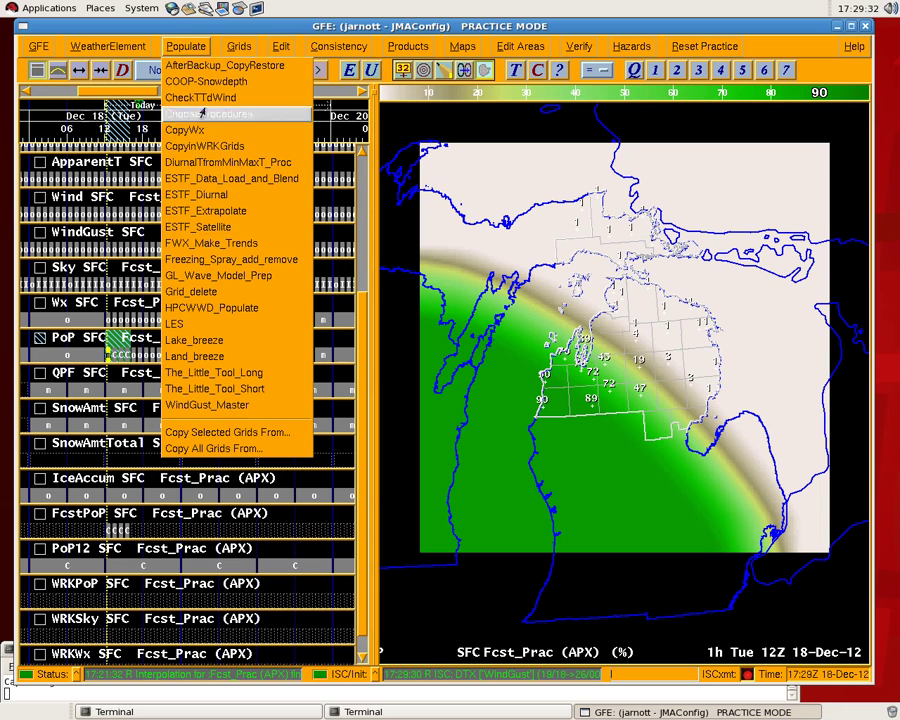
{"action": "left_click", "coordinate": [230, 211]}
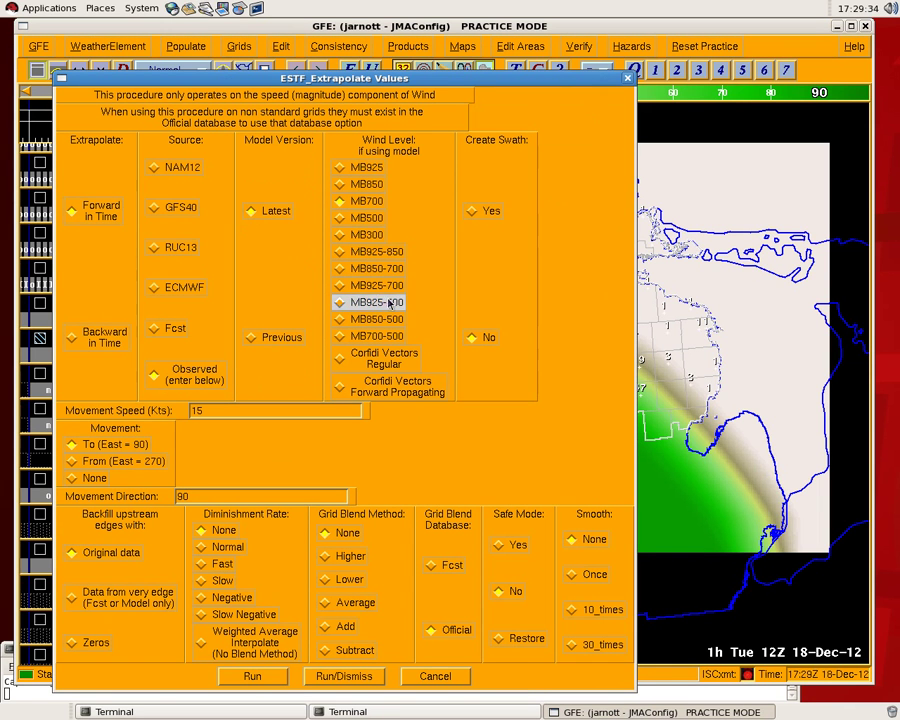
{"action": "left_click", "coordinate": [516, 638]}
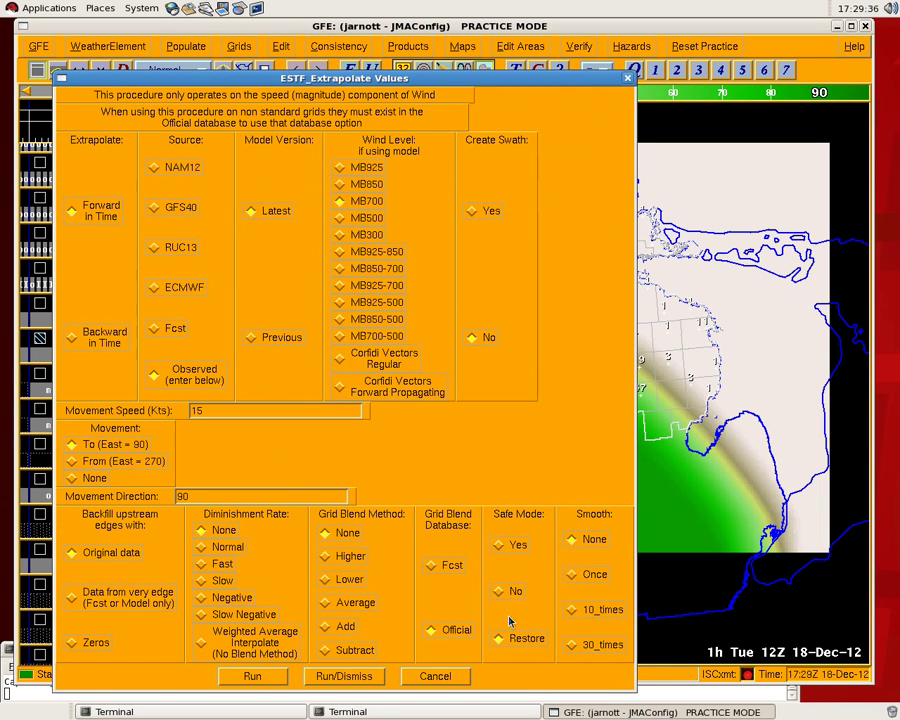
{"action": "left_click", "coordinate": [343, 676]}
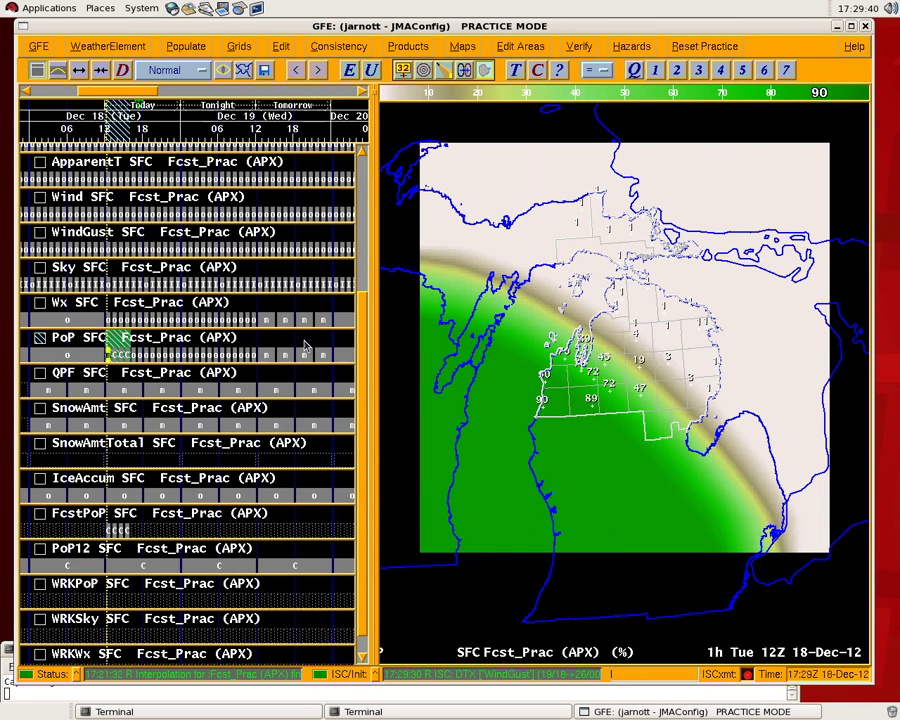
{"action": "left_click", "coordinate": [113, 345]}
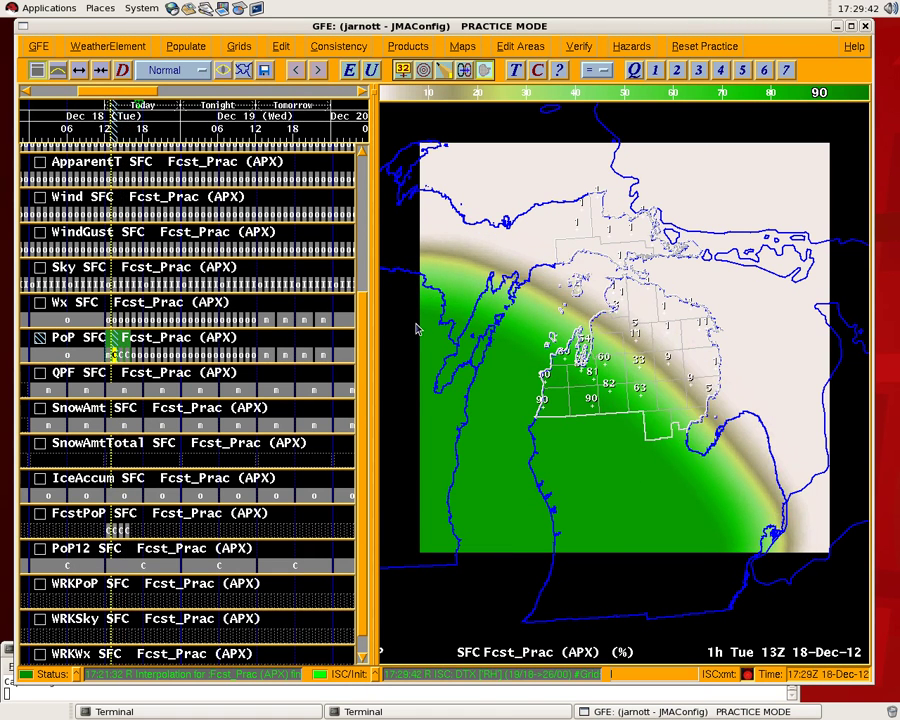